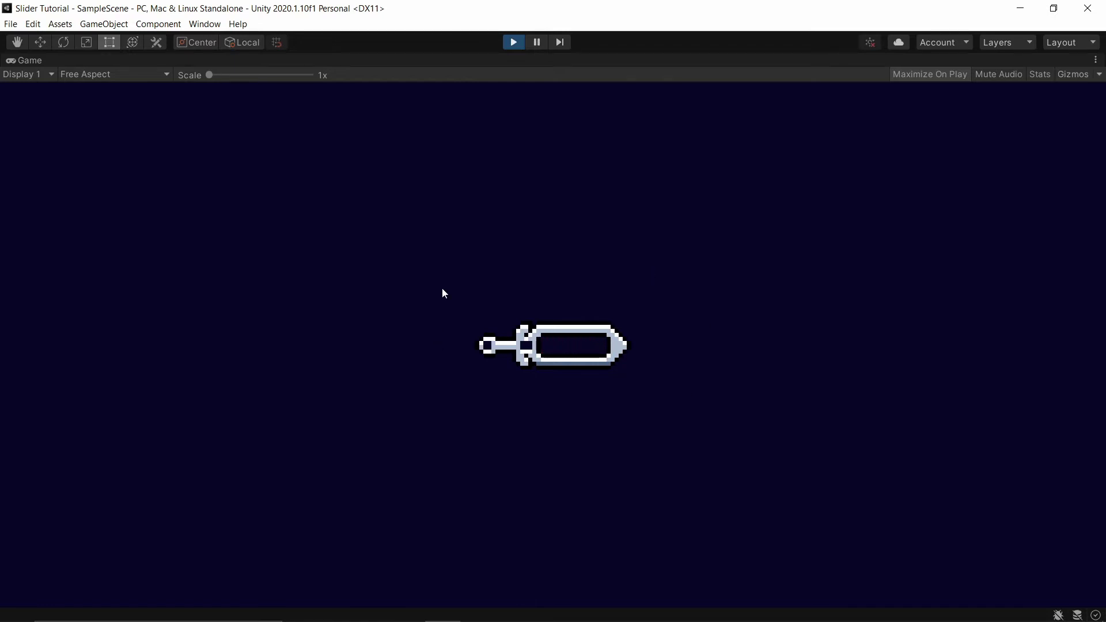
Stop the running play test with Ctrl+P to get back to the editor layout.
key(ctrl+p)
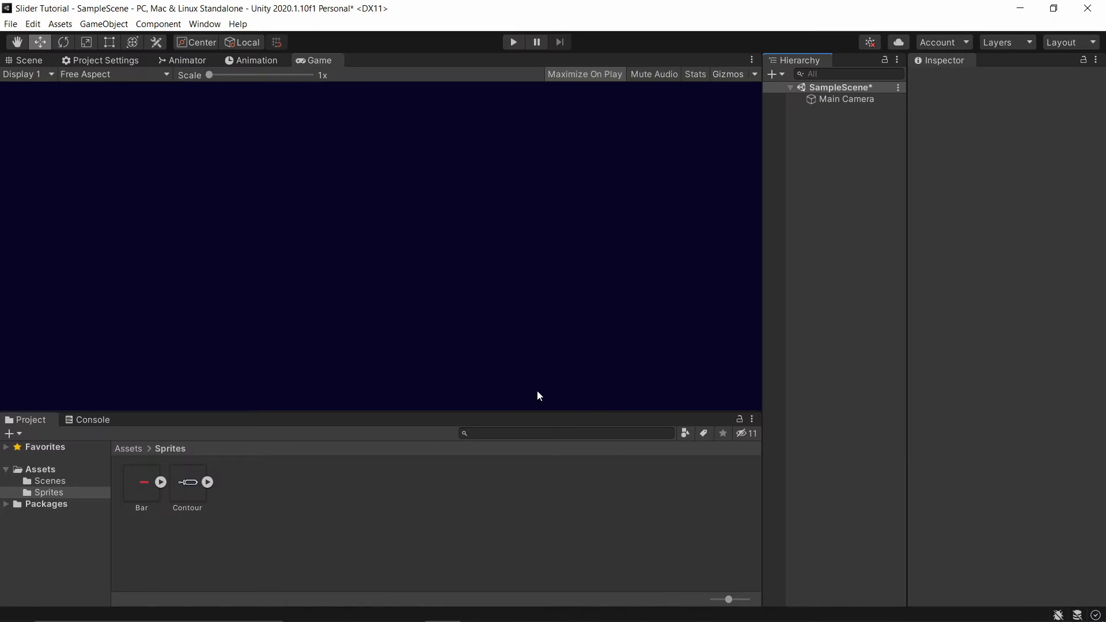
Switch to Aseprite to view the Contour outline sprite, then the red Bar sprite.
click(585, 608)
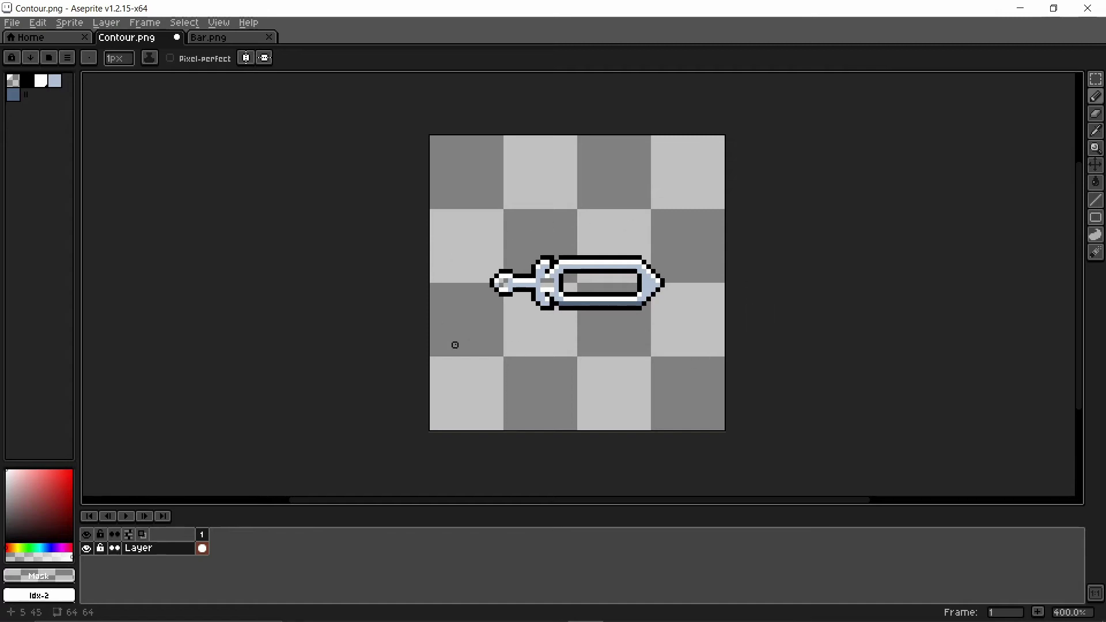
click(208, 37)
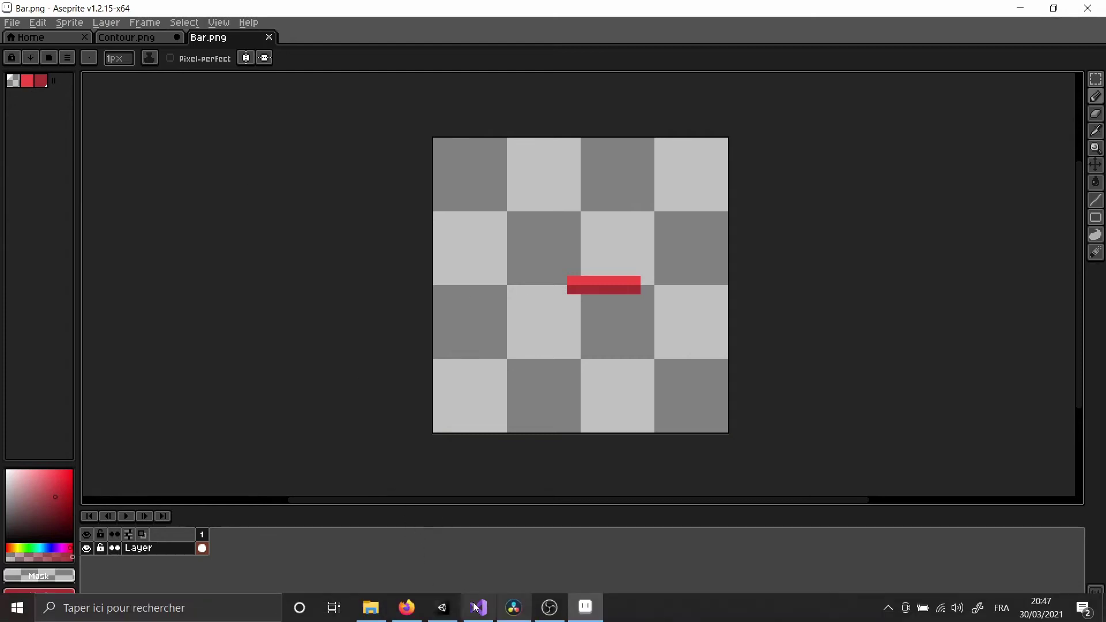
Create an empty object named Slider and reset its position to the origin.
click(442, 608)
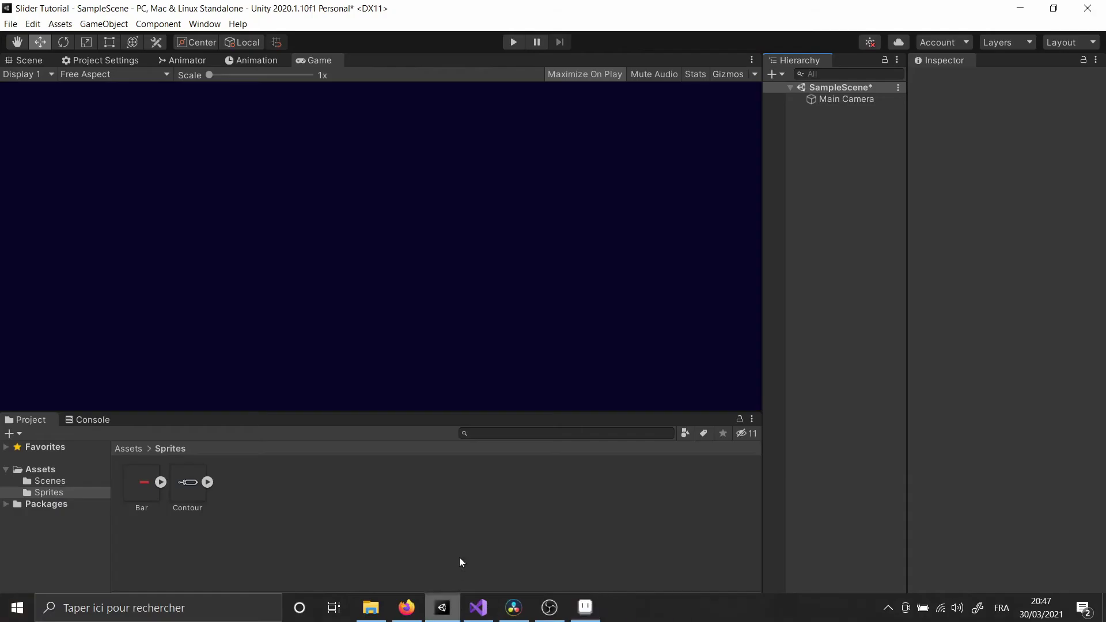
click(150, 488)
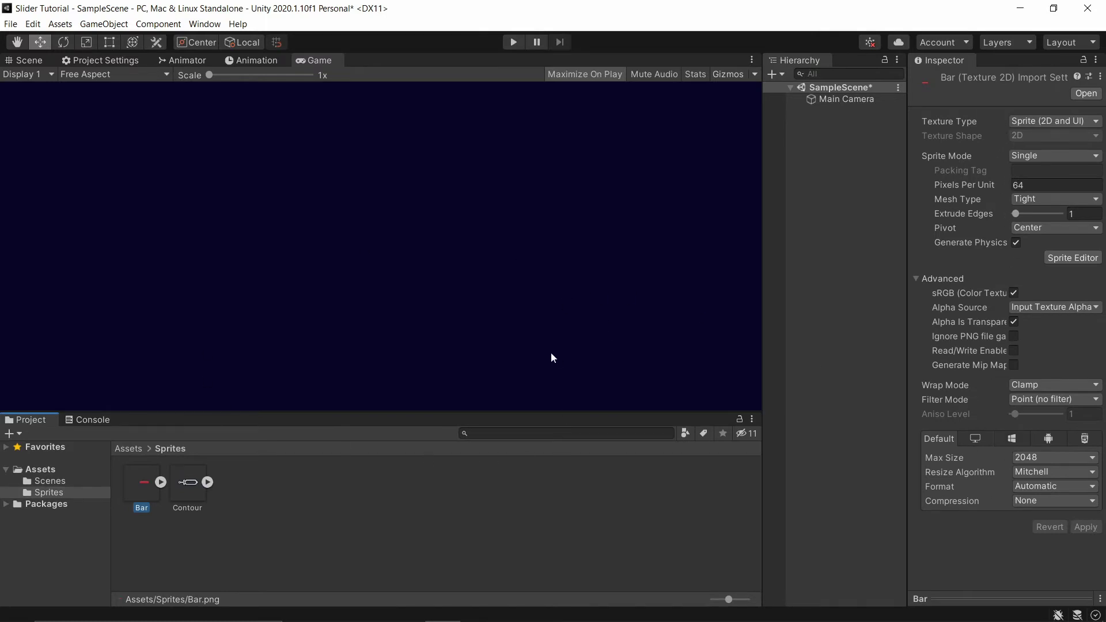
click(842, 133)
right_click(833, 150)
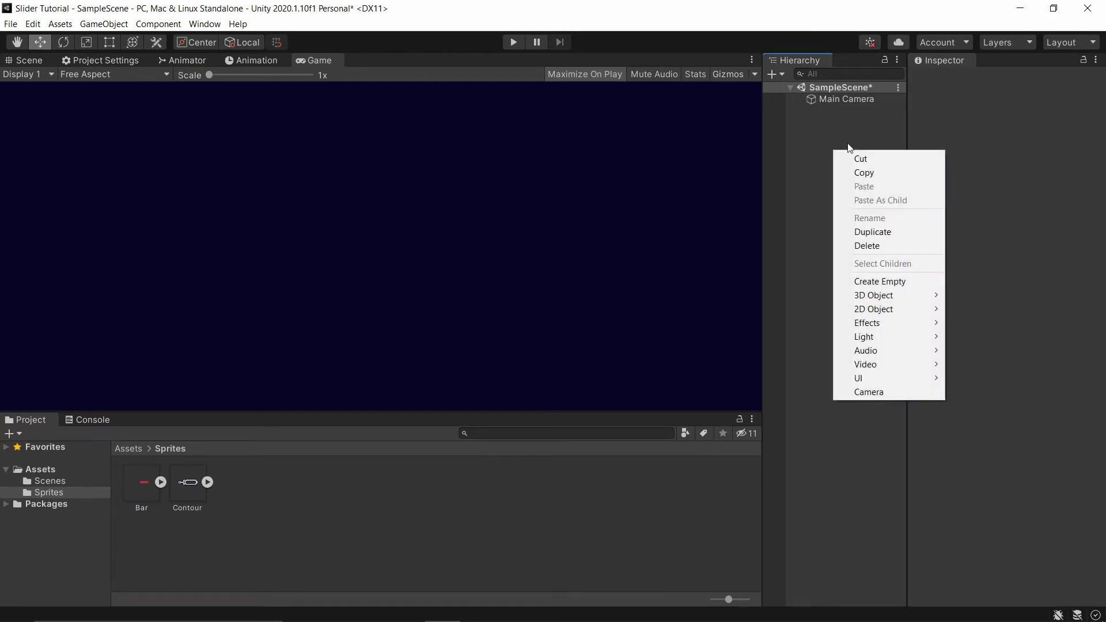
click(887, 284)
click(867, 112)
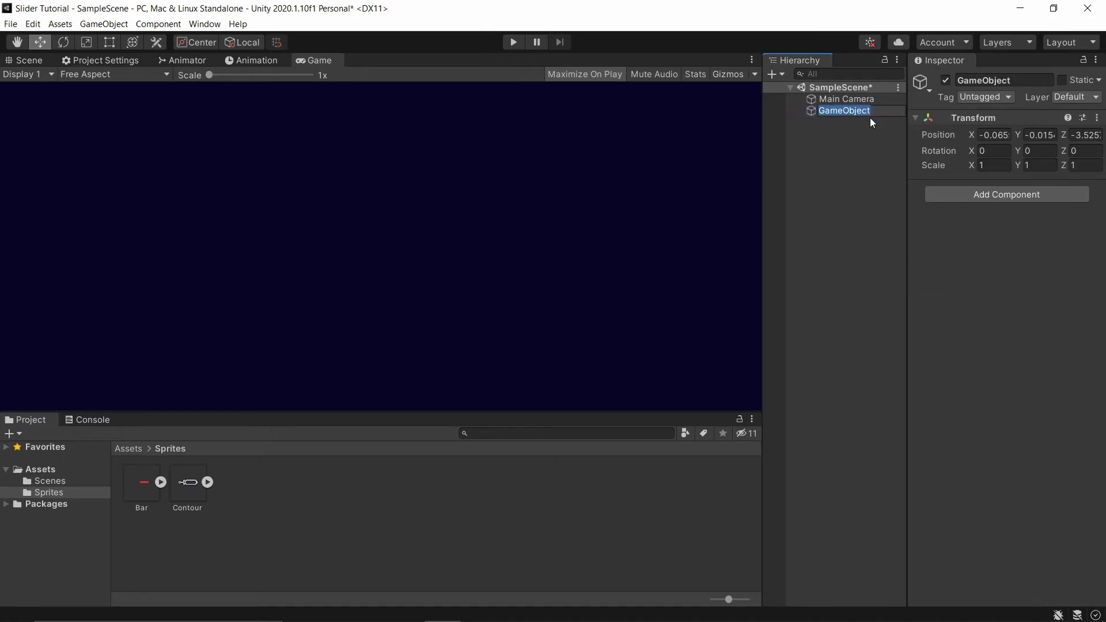
text(Slider)
key(Return)
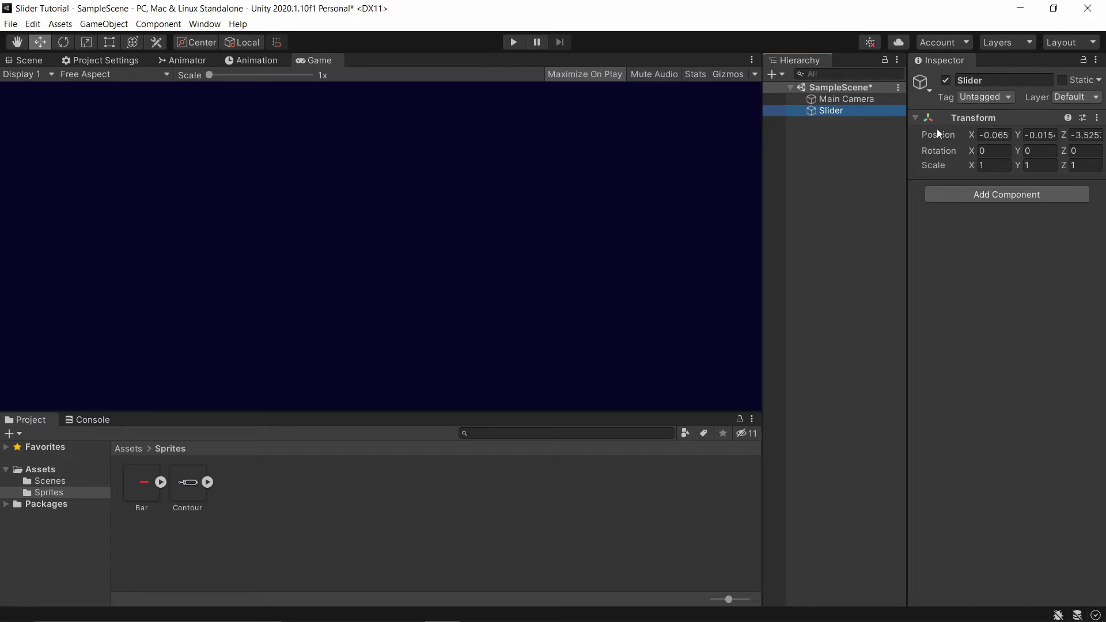
right_click(964, 118)
click(979, 124)
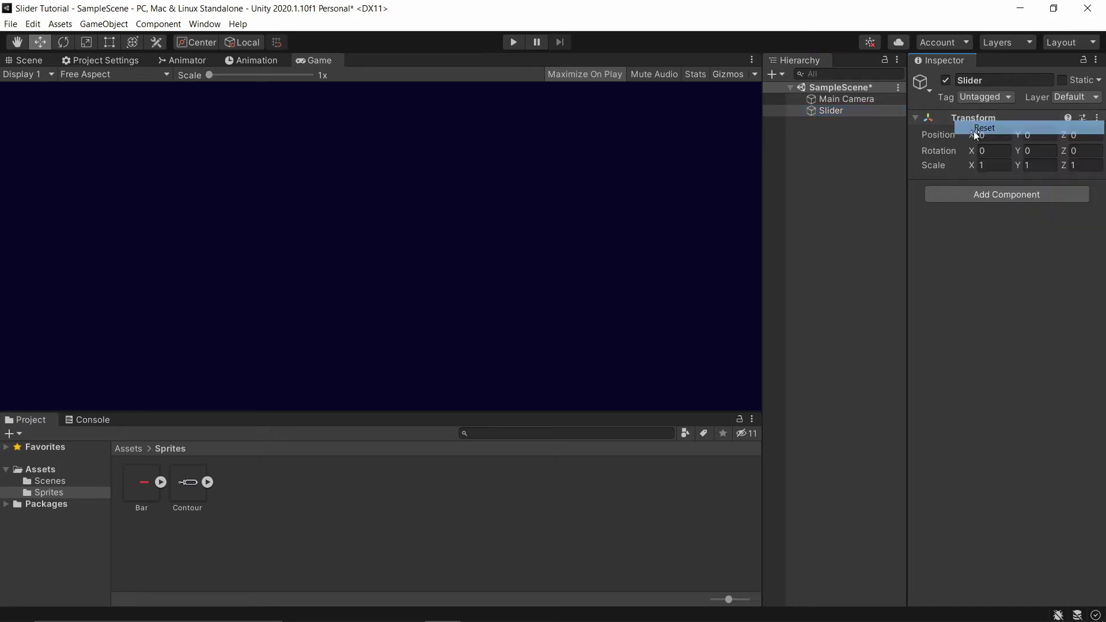
click(839, 122)
Add two empty children under Slider, naming the first one Contour.
click(840, 107)
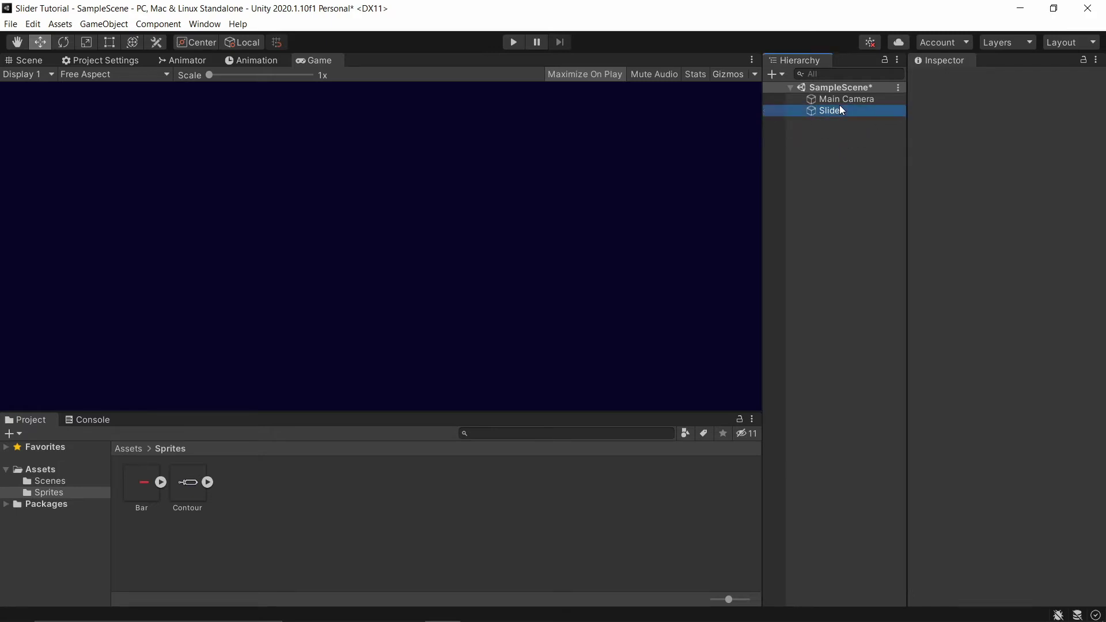
right_click(840, 107)
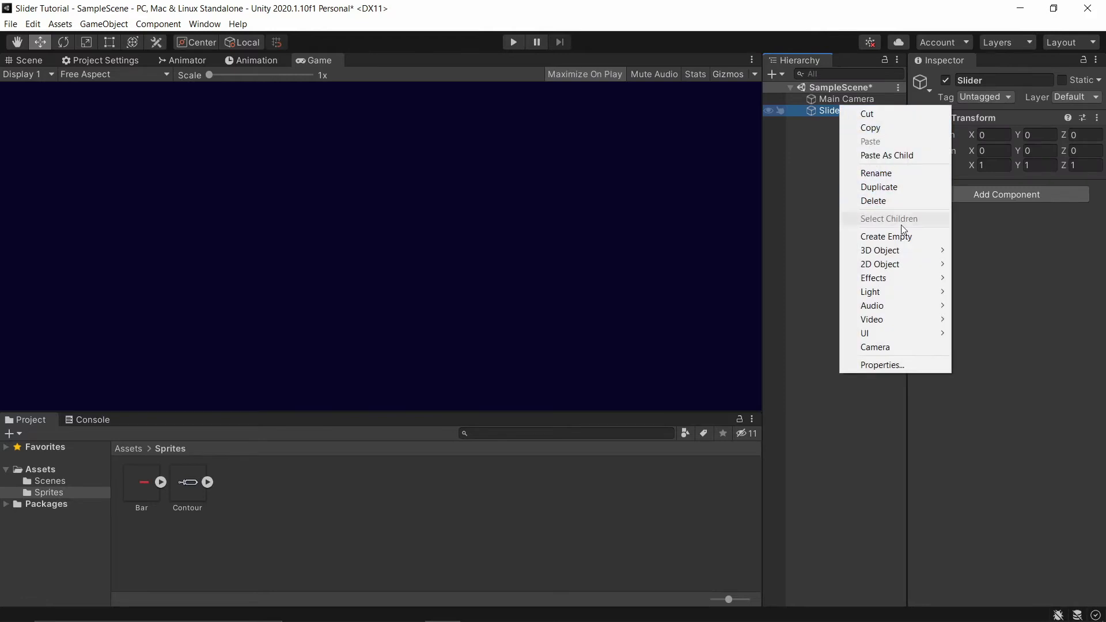
click(889, 235)
click(862, 124)
text(Contour)
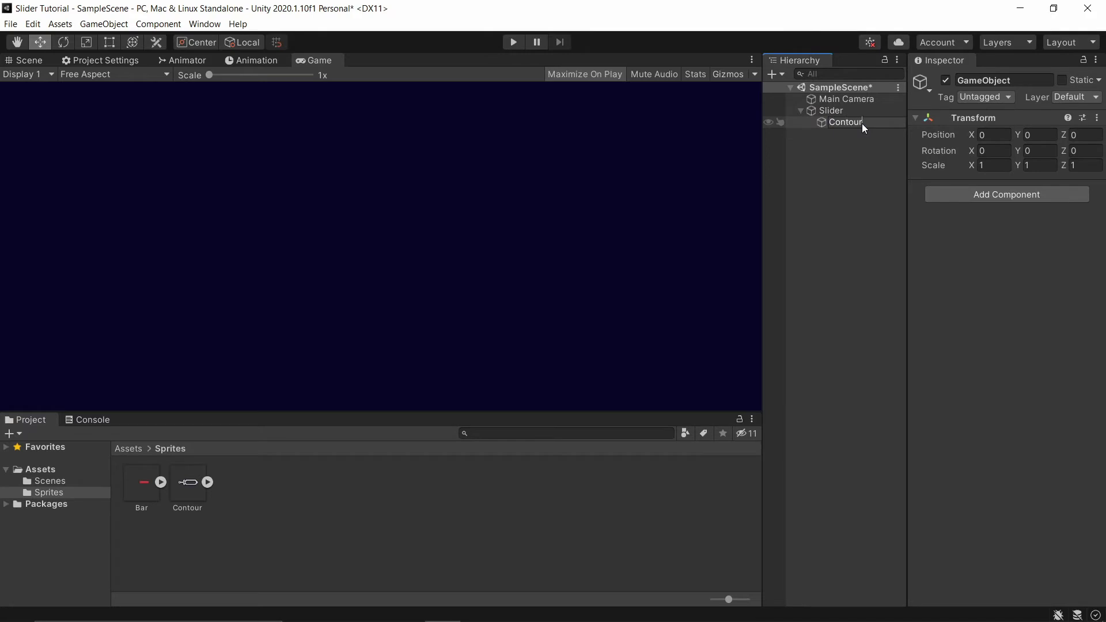
key(Return)
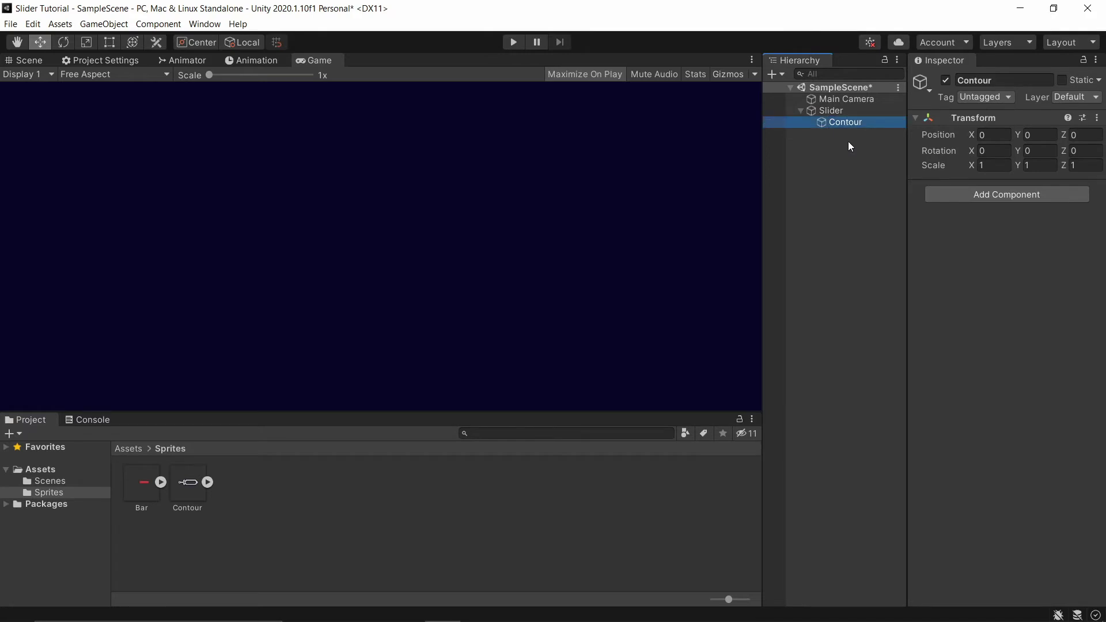
right_click(852, 124)
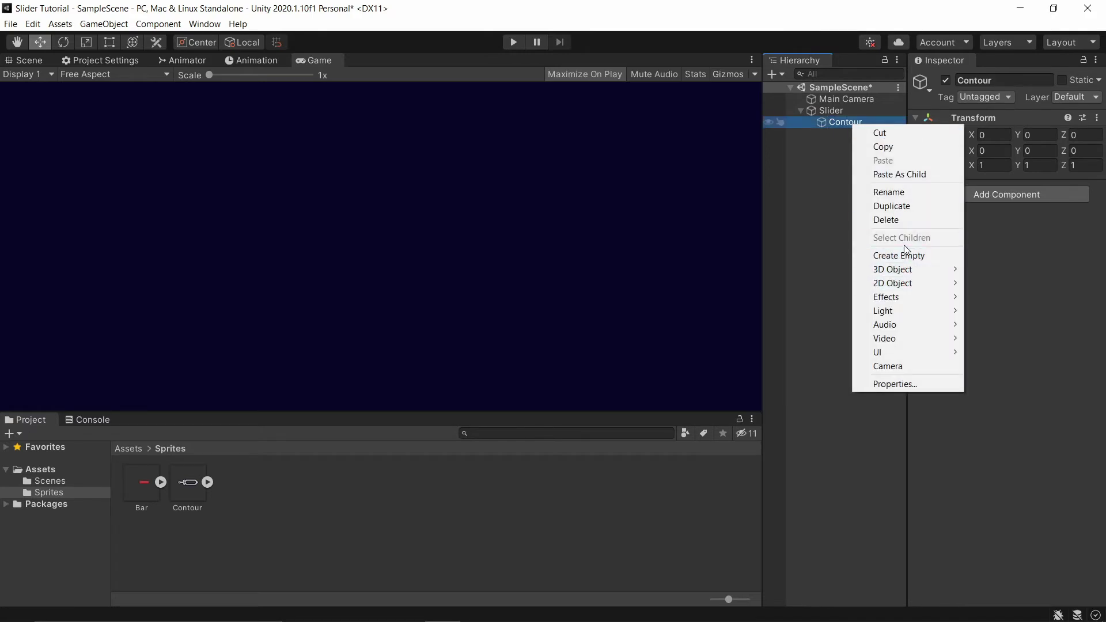
click(843, 122)
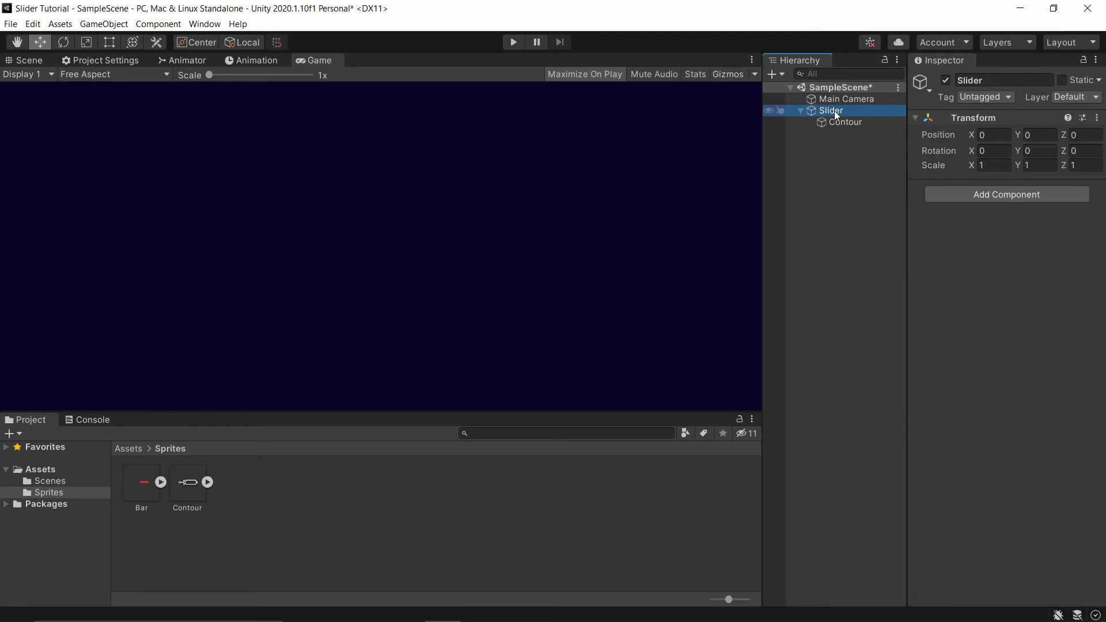
right_click(833, 111)
click(905, 245)
text(Bar)
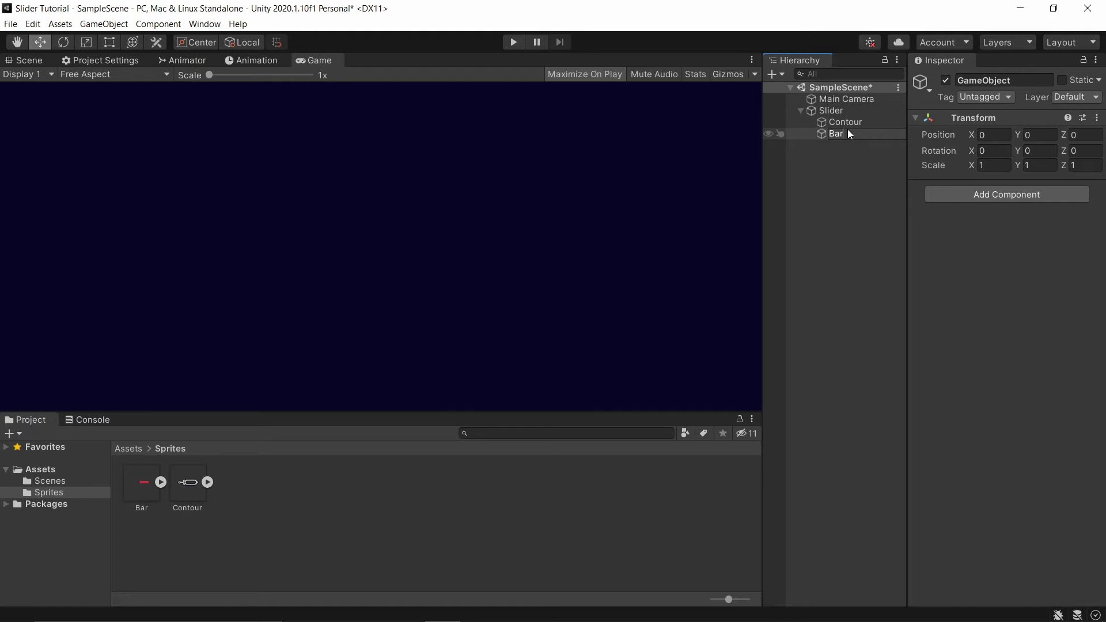
Name the second child Bar and add a Sprite Renderer to both Contour and Bar.
key(Return)
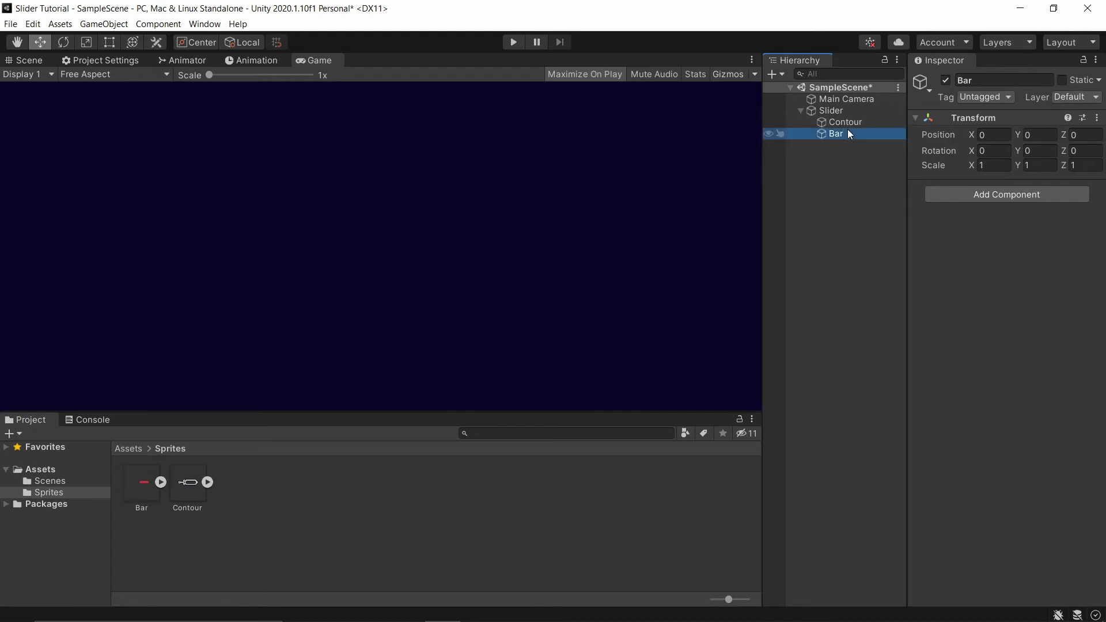
click(856, 122)
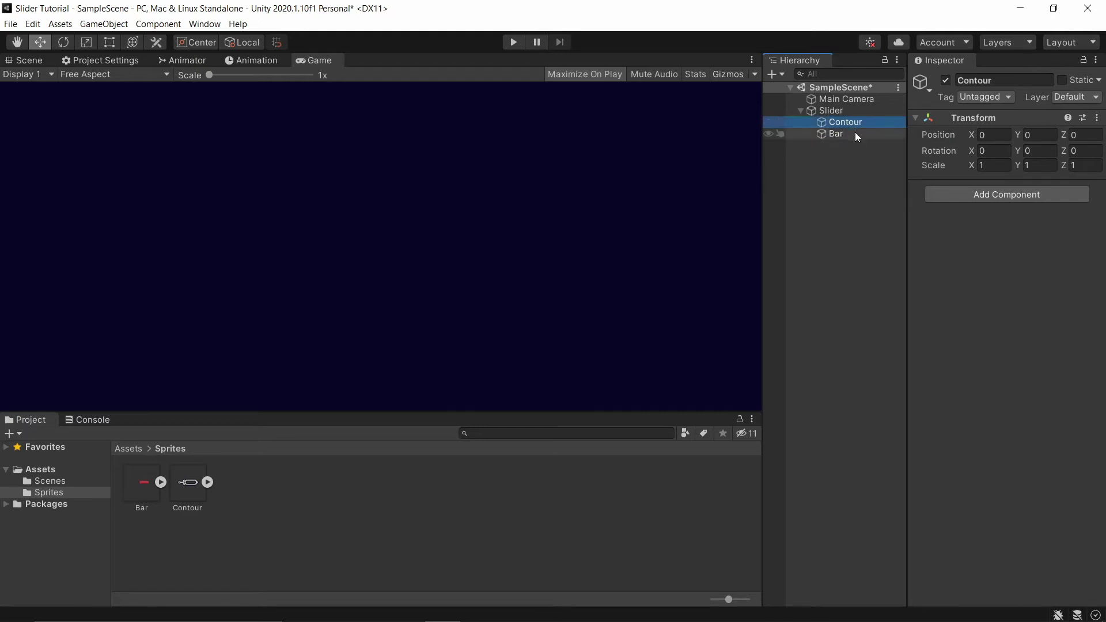
click(855, 122)
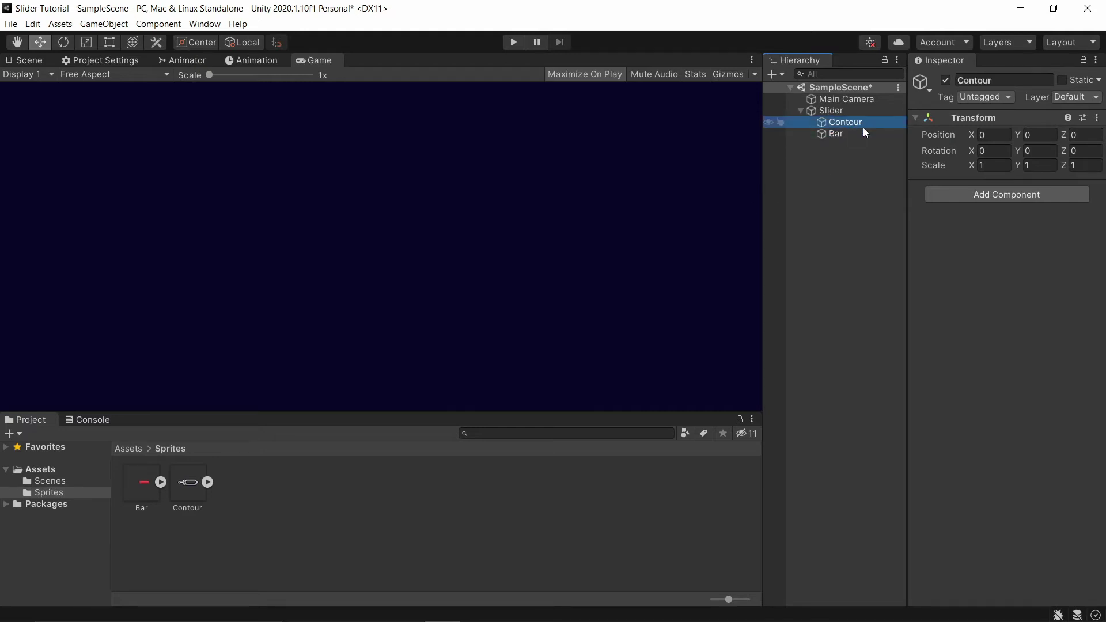
click(984, 195)
click(981, 256)
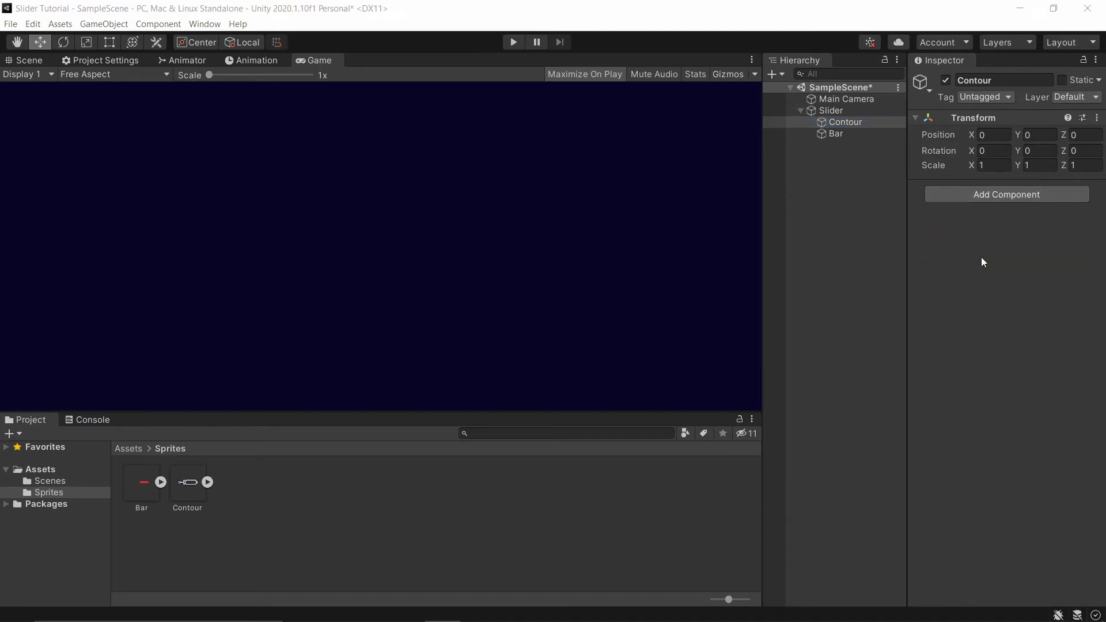
click(883, 134)
click(1007, 194)
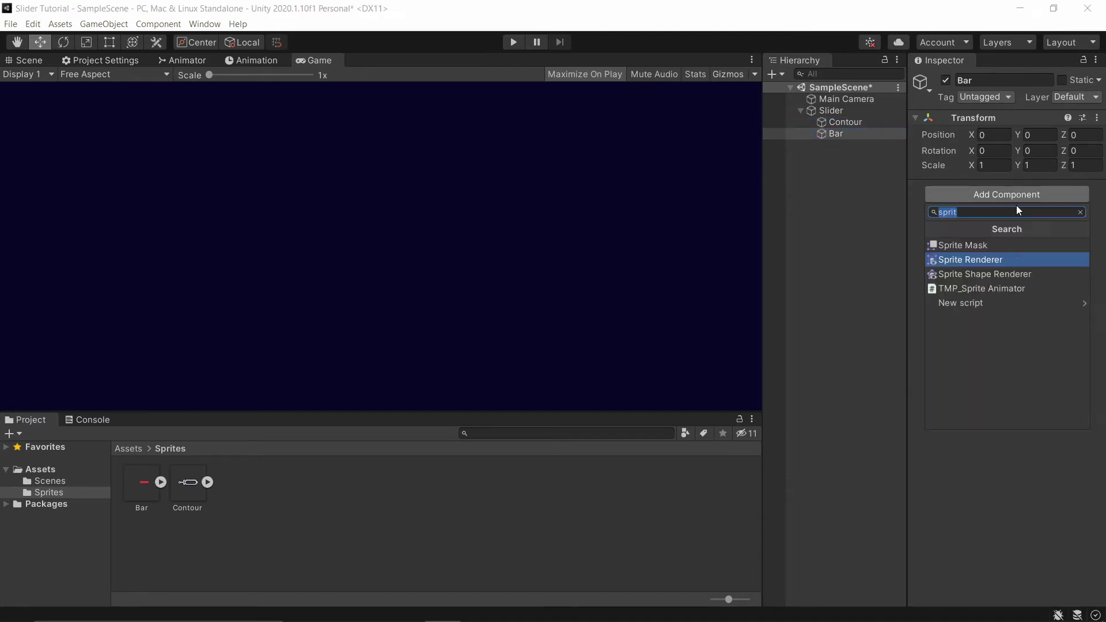
click(1011, 257)
Assign the outline sprite to Contour and the red bar sprite to Bar.
click(884, 125)
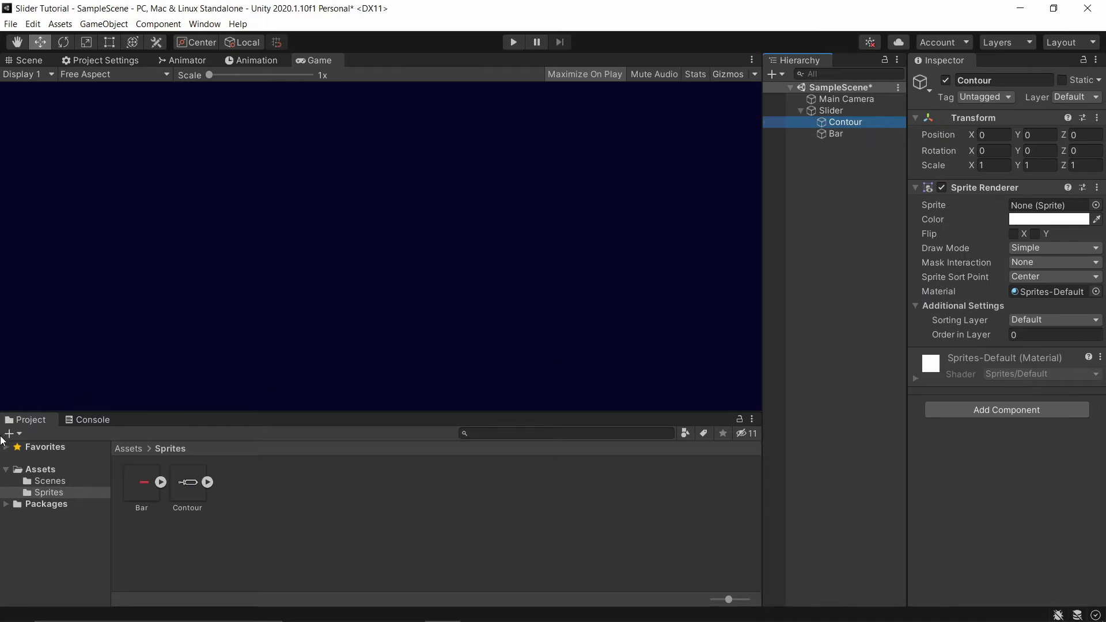
click(188, 491)
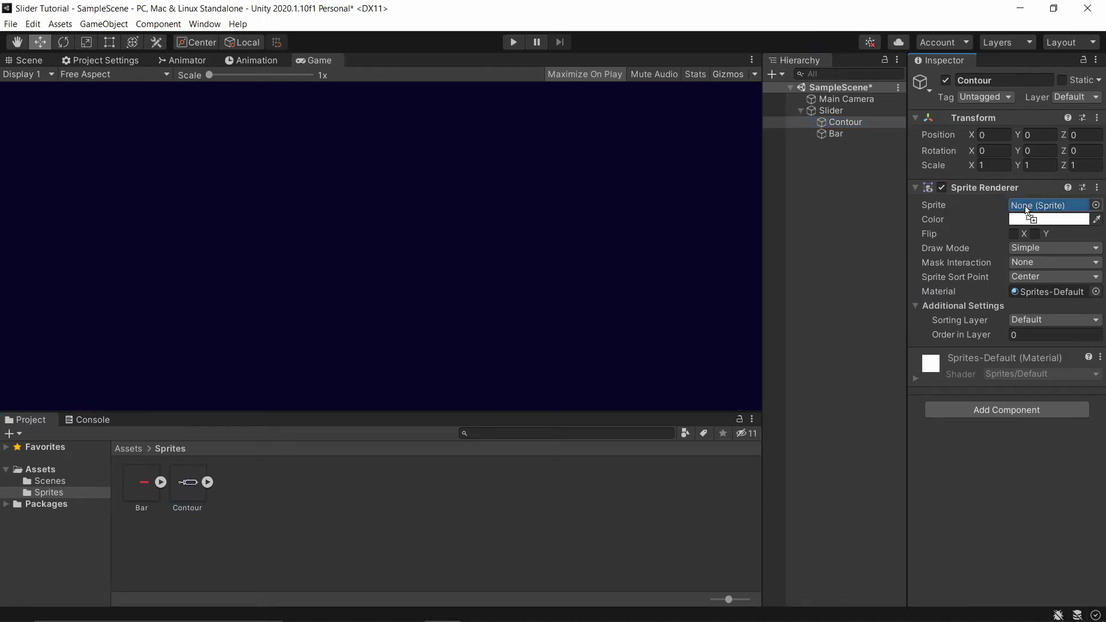
drag(187, 491, 1050, 205)
click(836, 134)
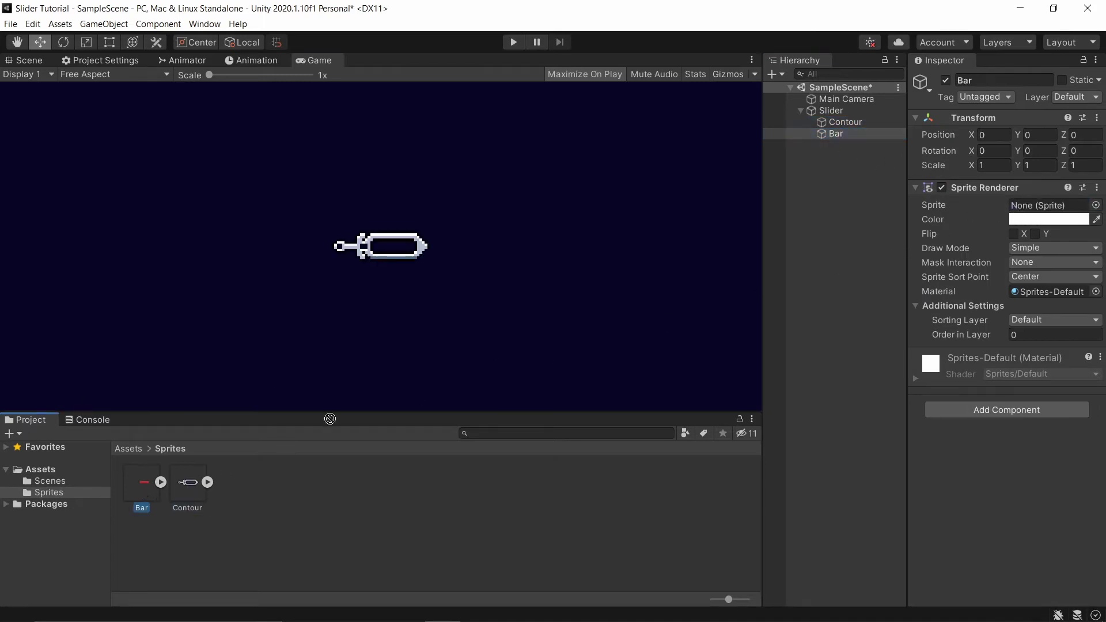
drag(143, 491, 1057, 210)
click(852, 158)
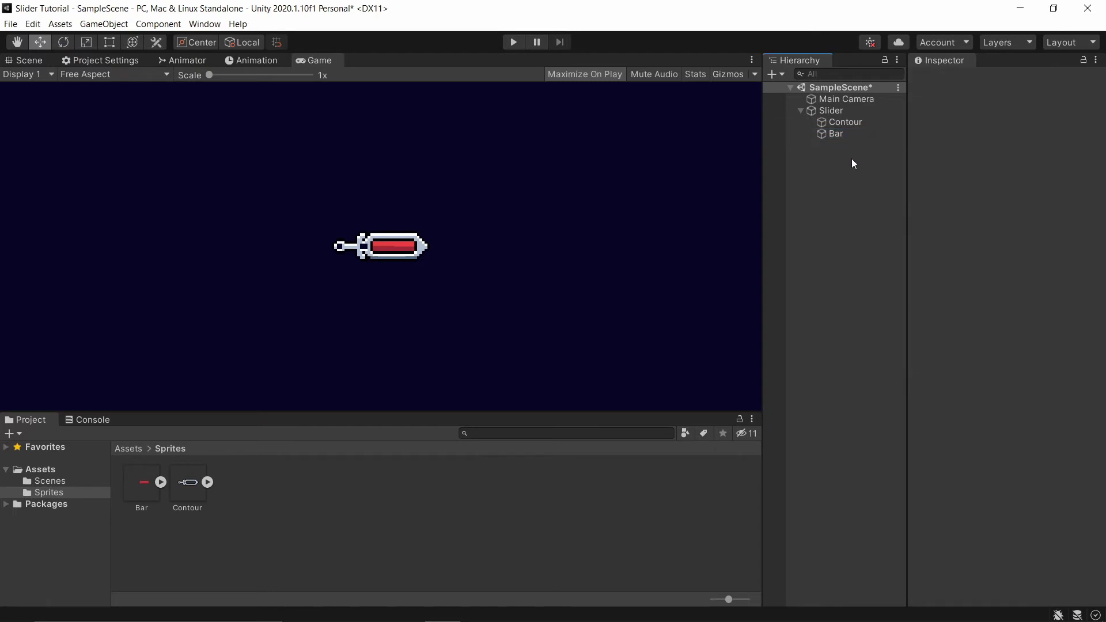
click(847, 113)
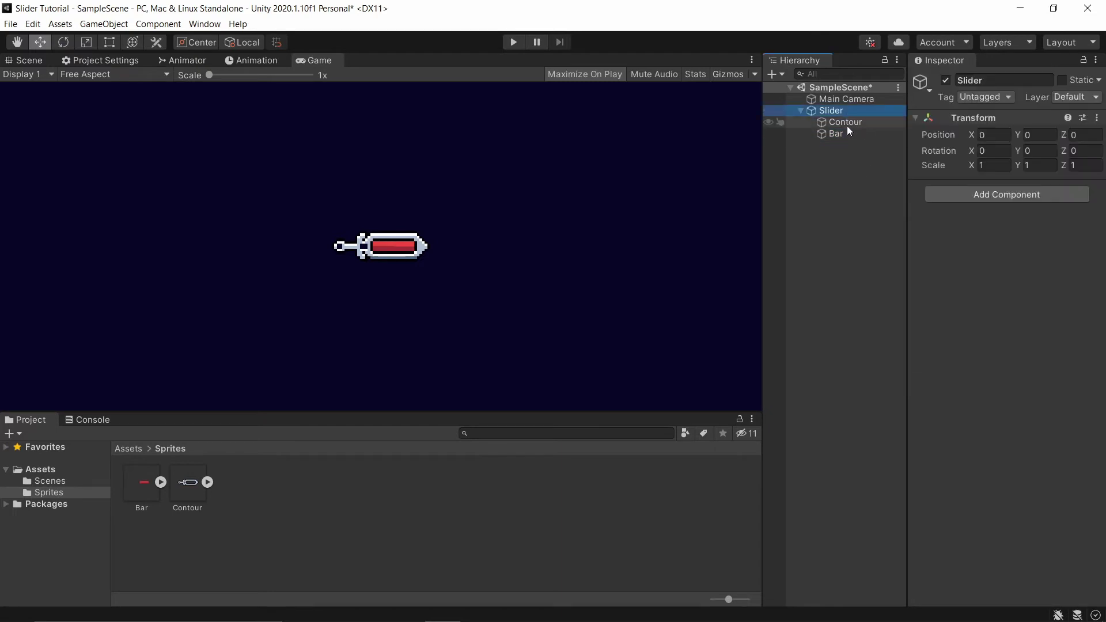
click(847, 125)
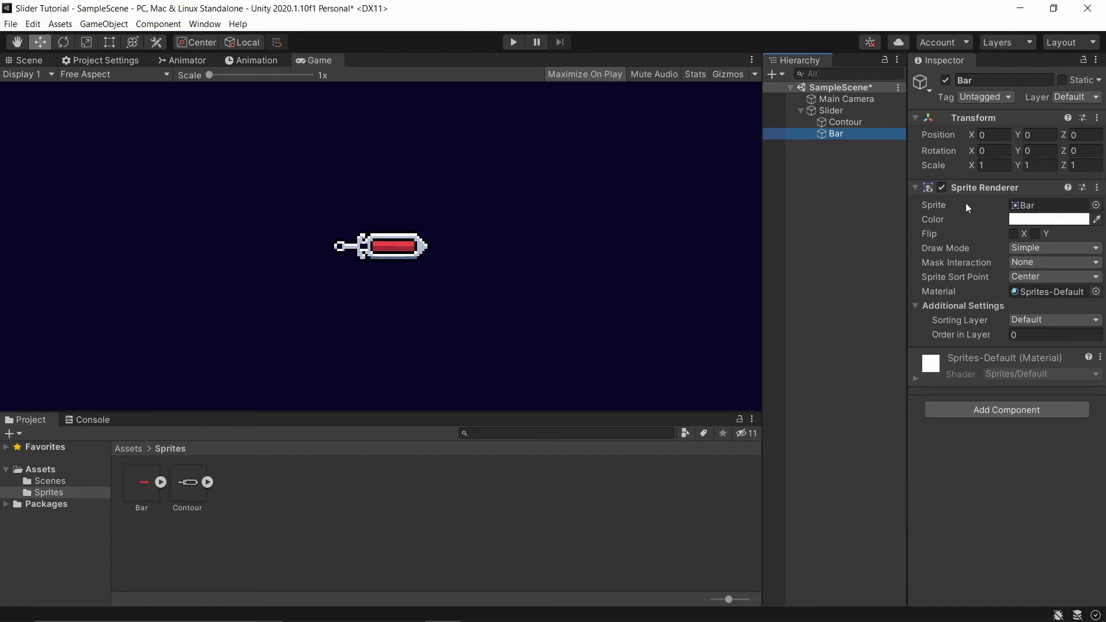
Shrink Bar's Scale X to 0.13, leaving a short red segment inside the outline.
click(972, 163)
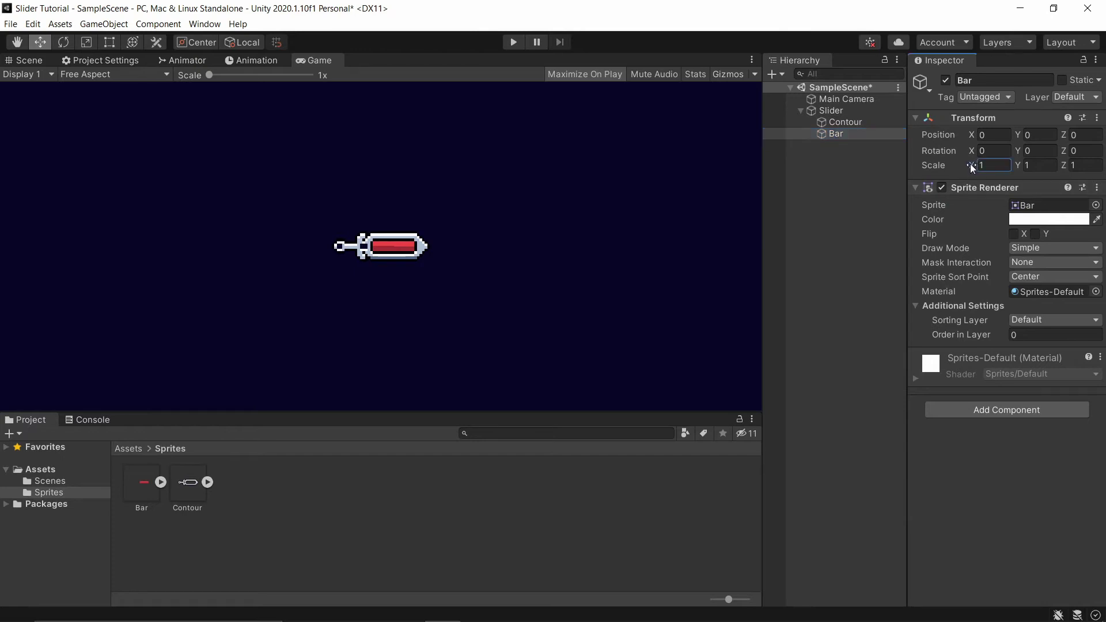
drag(970, 164, 952, 167)
click(842, 157)
Create an empty Bar Parent under Slider and nest Bar inside it.
right_click(843, 152)
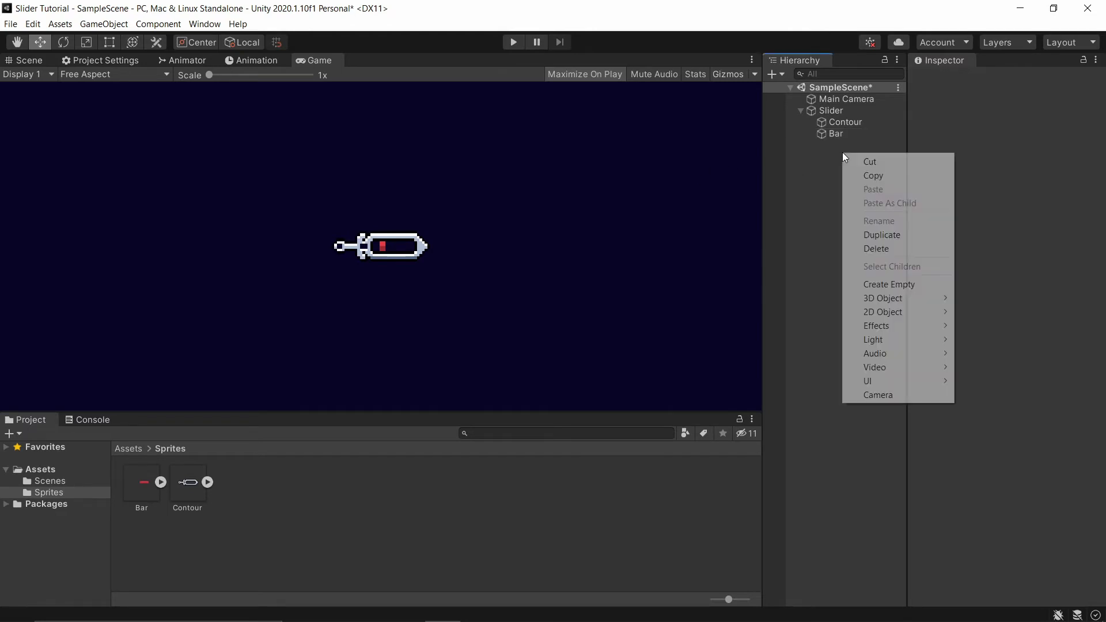
click(834, 110)
right_click(834, 110)
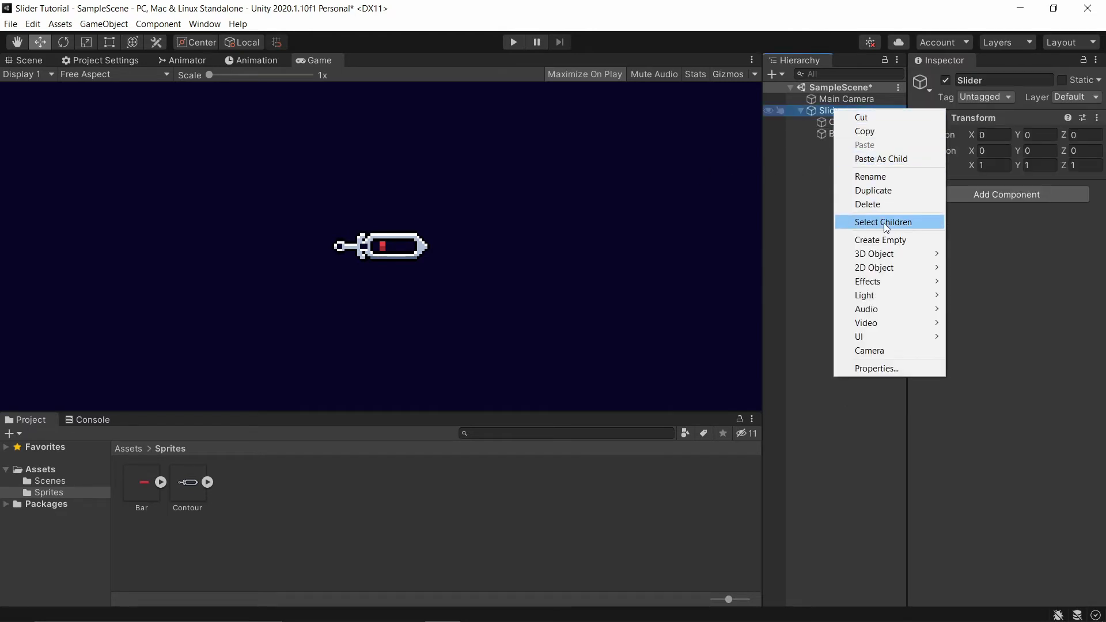
click(890, 241)
text(Bar Pa)
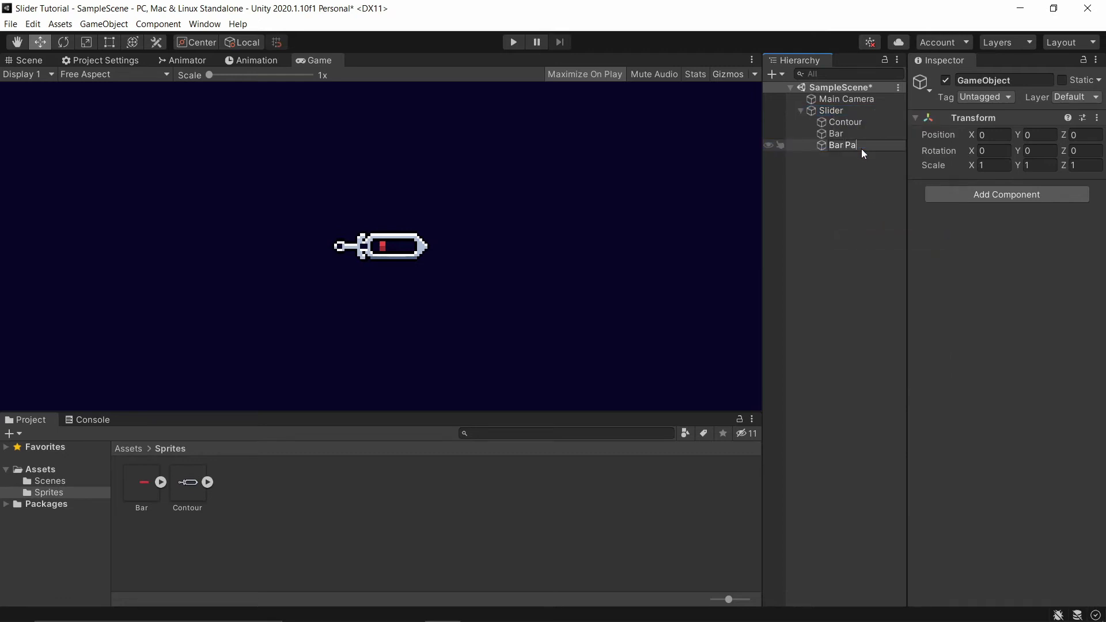
text(rent)
key(Return)
click(857, 134)
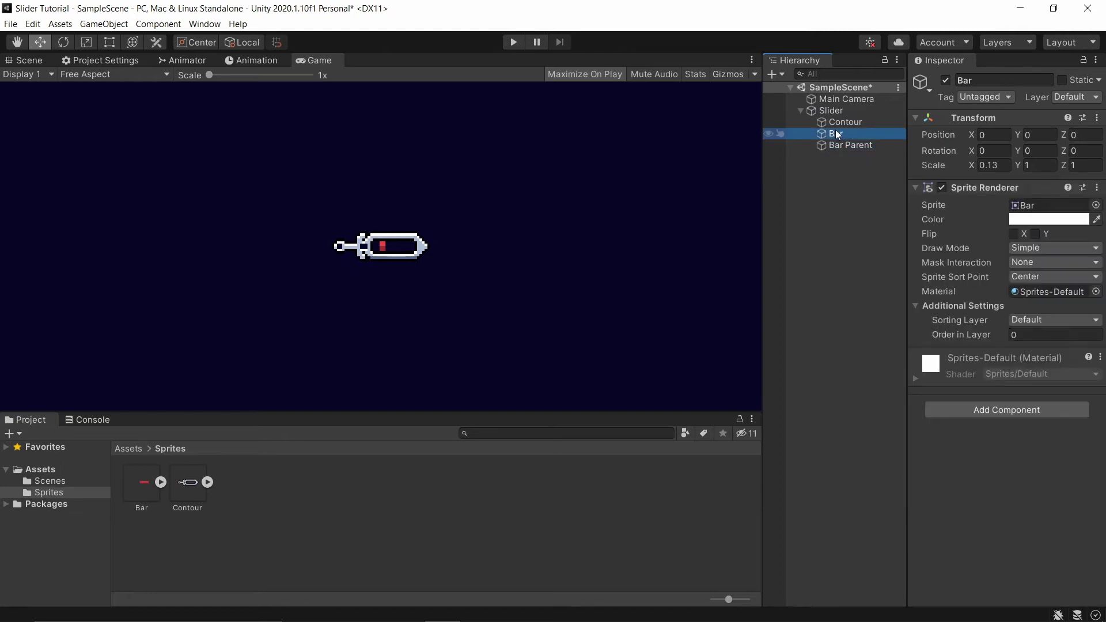
drag(839, 134, 844, 143)
Restore Bar's Scale X to 1 so the red bar fills the outline again.
click(847, 136)
click(850, 143)
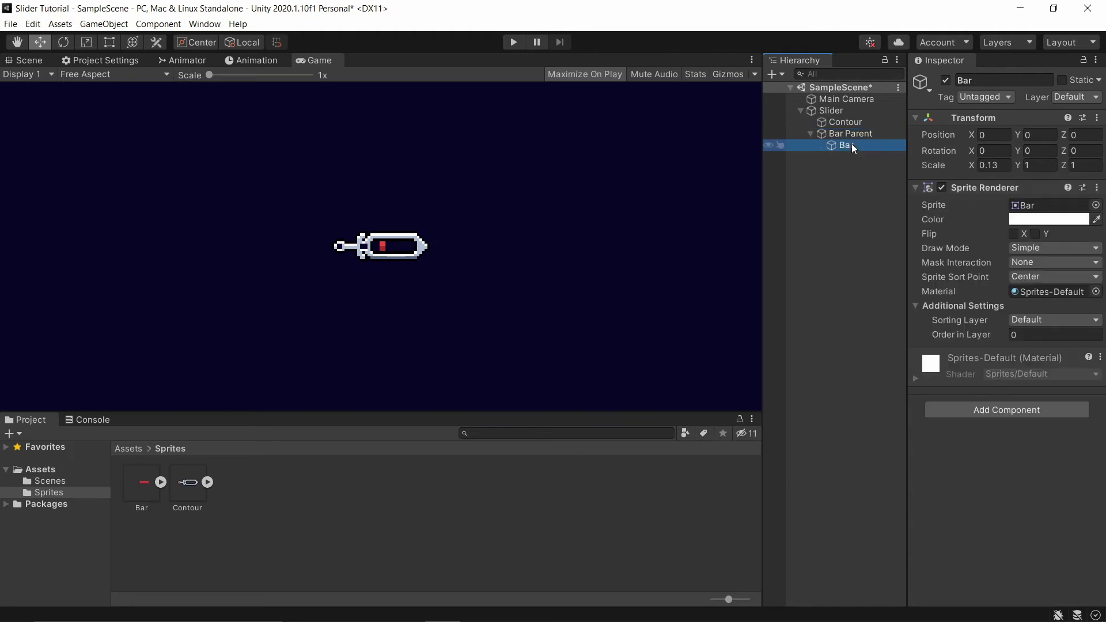
click(865, 133)
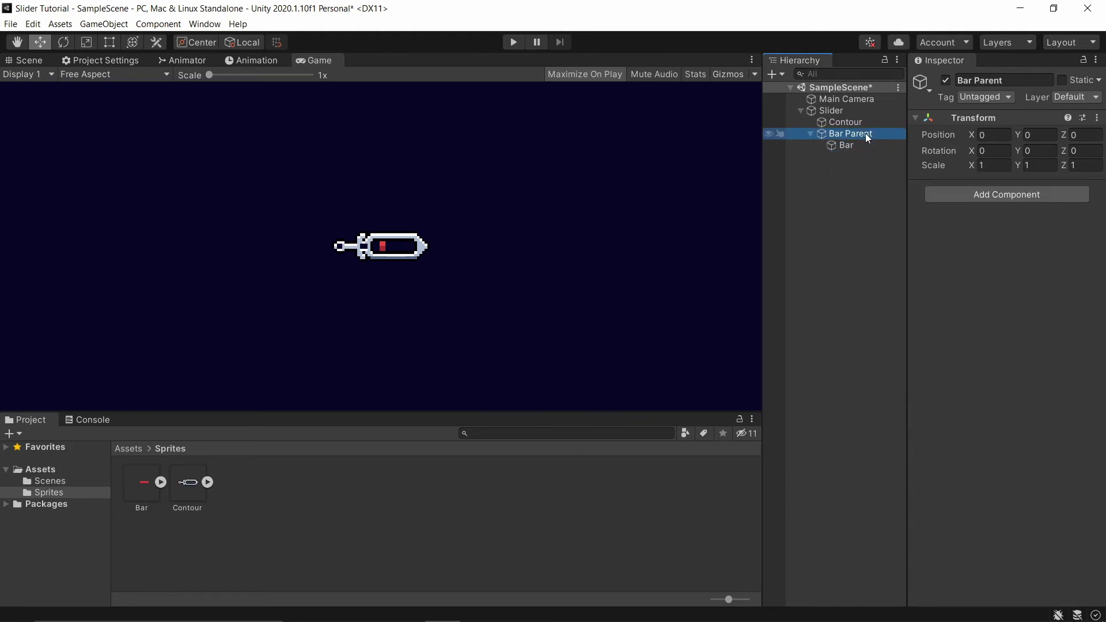
click(1007, 165)
key(ctrl+a)
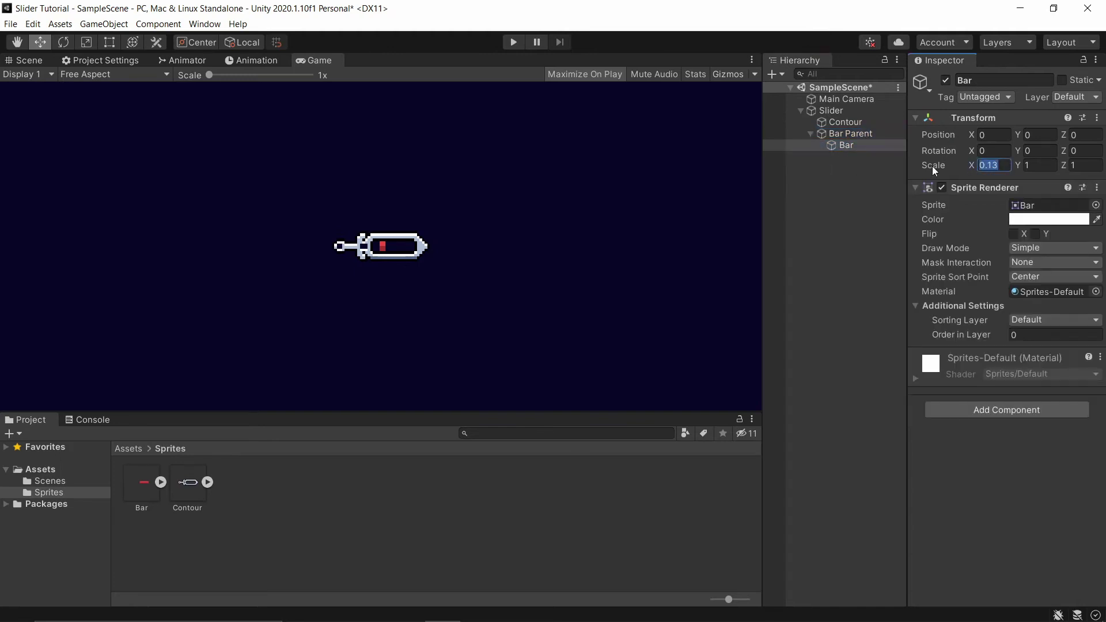
text(1)
click(847, 135)
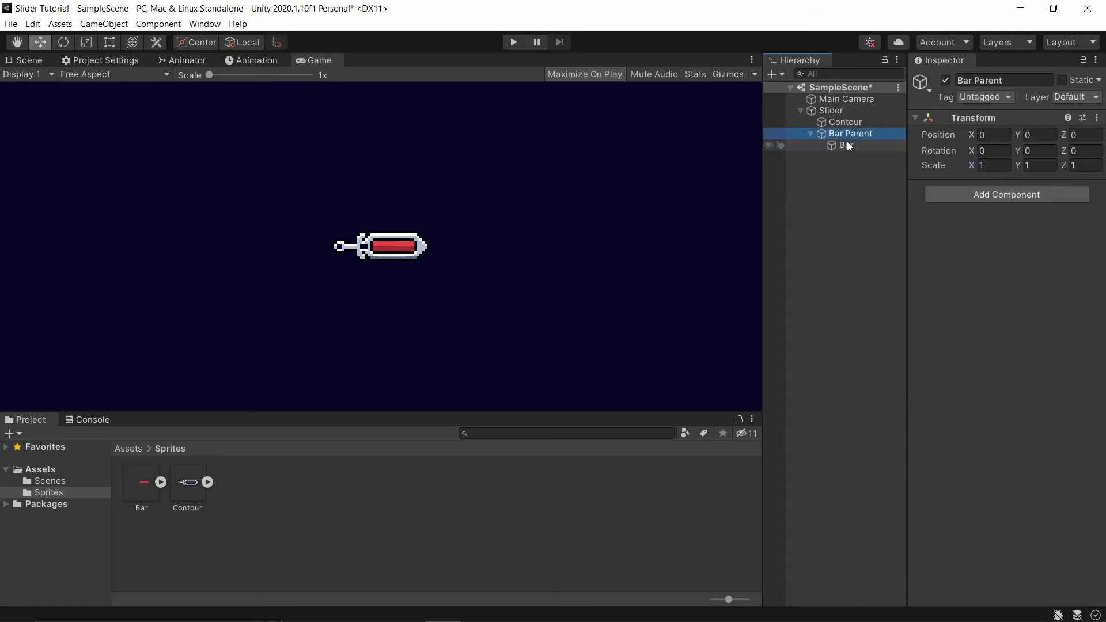
scroll(311, 300, up, 2)
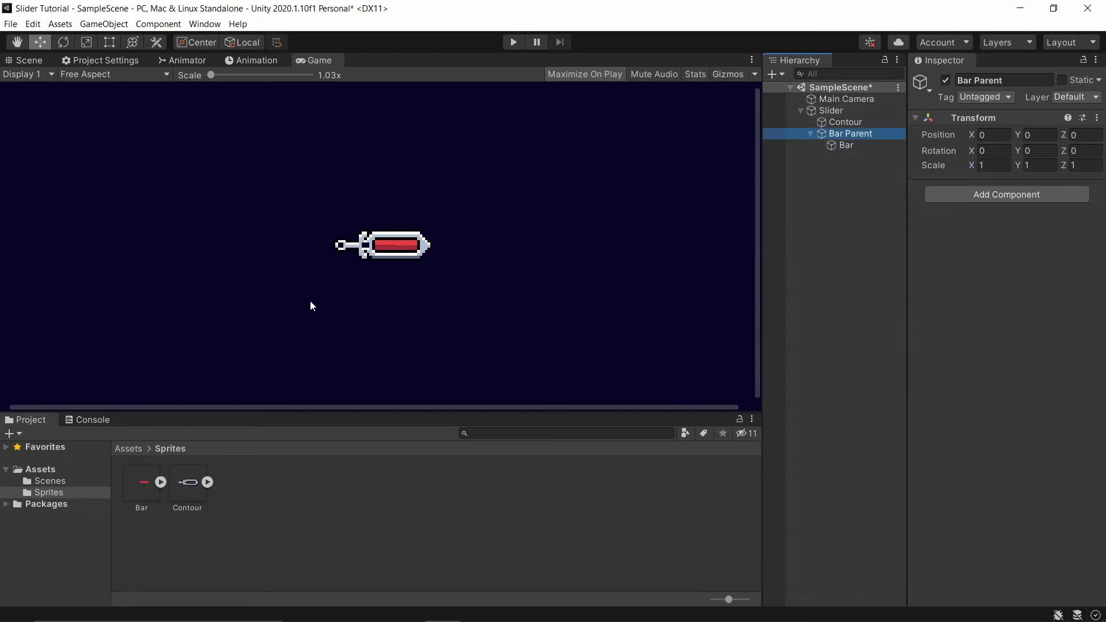
Move Bar Parent to the bar's left edge (X about -0.046), then shift Bar back into the outline.
click(32, 62)
scroll(438, 225, up, 2)
scroll(418, 250, up, 3)
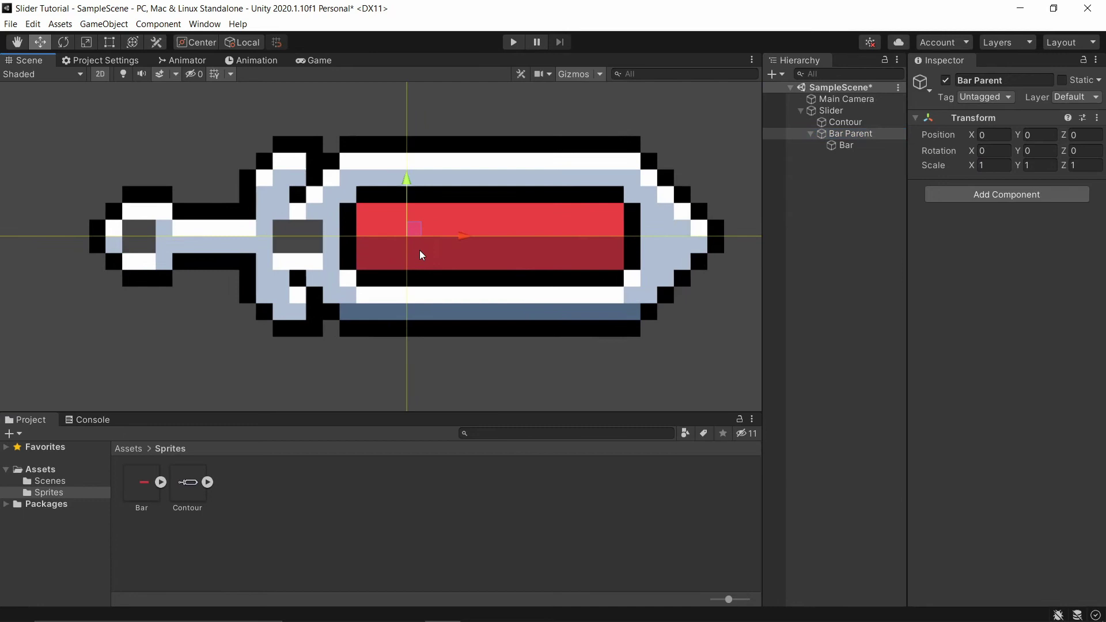
scroll(420, 250, up, 1)
scroll(416, 250, up, 2)
scroll(383, 243, up, 2)
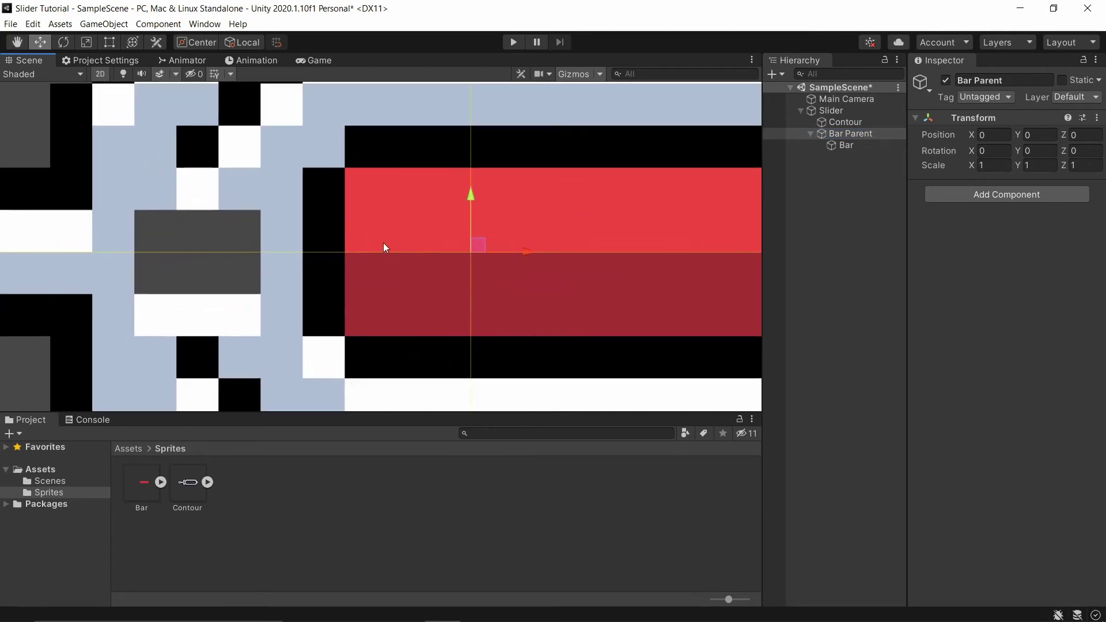
mouse_move(549, 246)
mouse_down()
mouse_move(464, 243)
mouse_move(411, 279)
mouse_up()
scroll(408, 211, up, 1)
scroll(386, 207, up, 2)
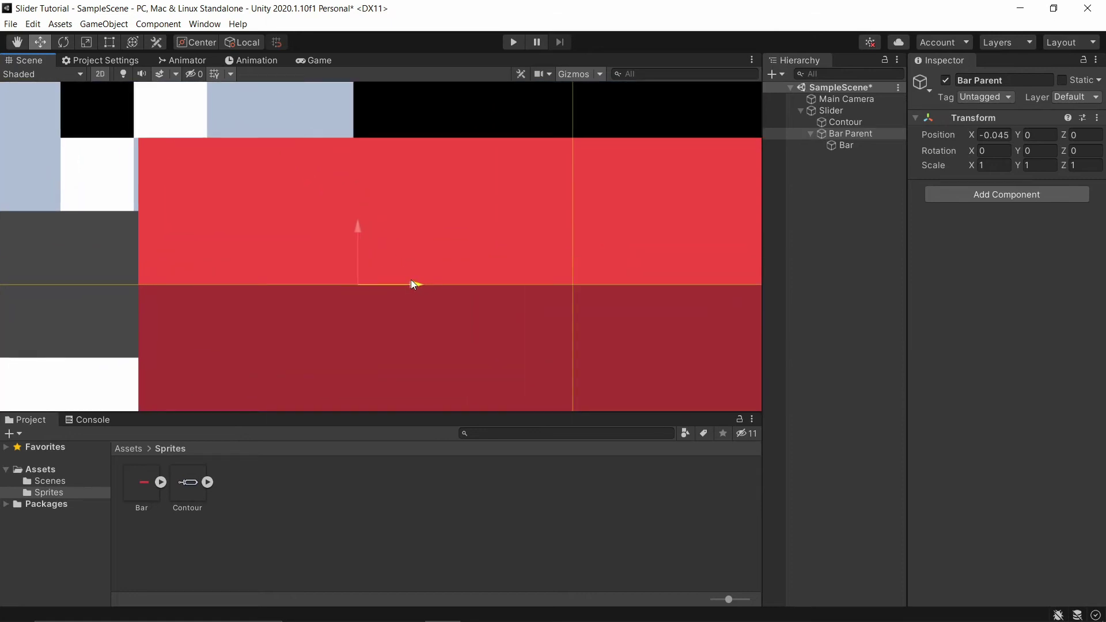
scroll(406, 268, down, 1)
scroll(400, 257, down, 2)
scroll(388, 238, down, 1)
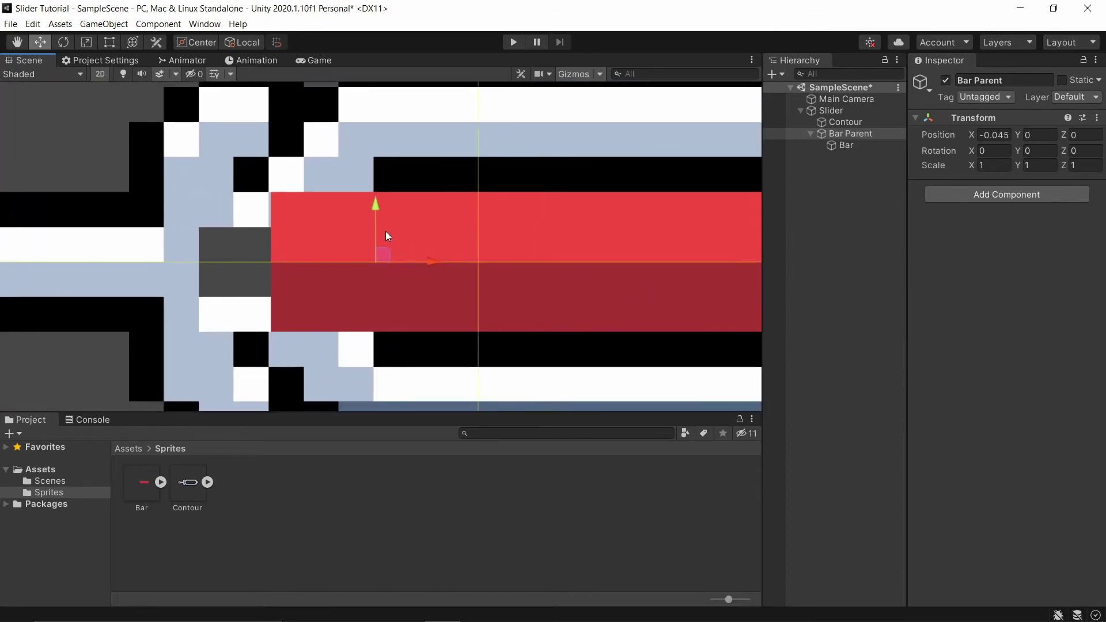
scroll(385, 231, down, 1)
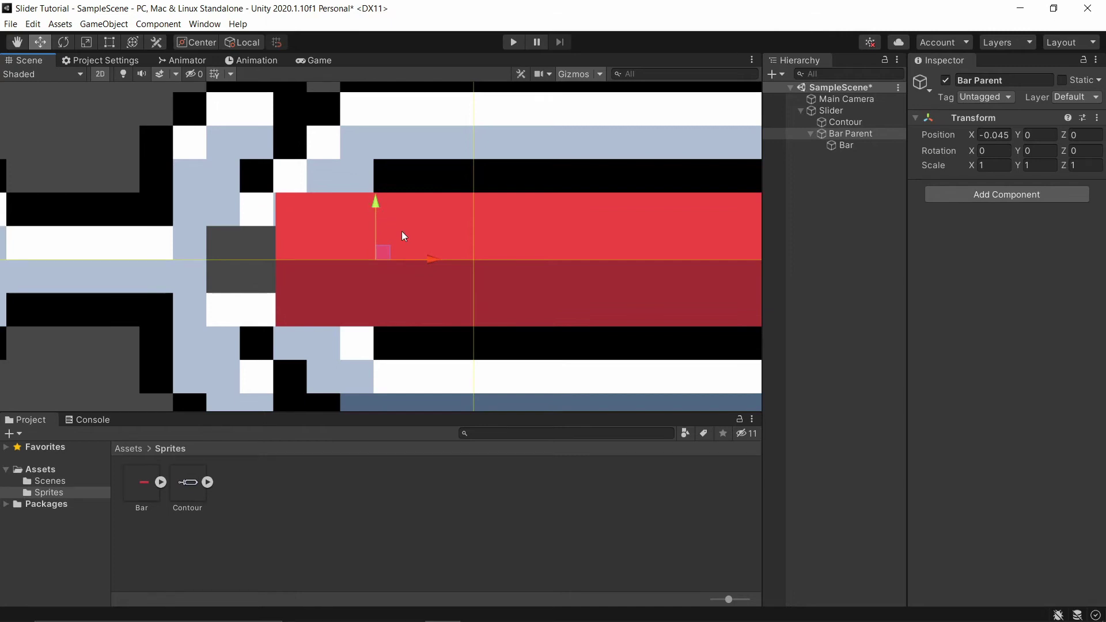
drag(432, 261, 430, 261)
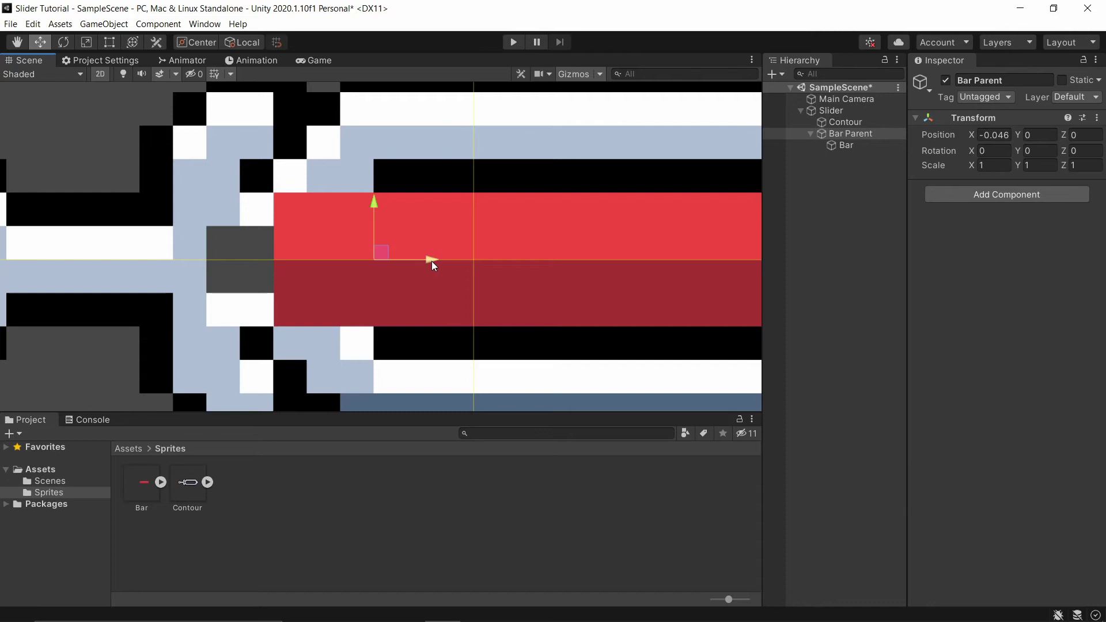
click(876, 145)
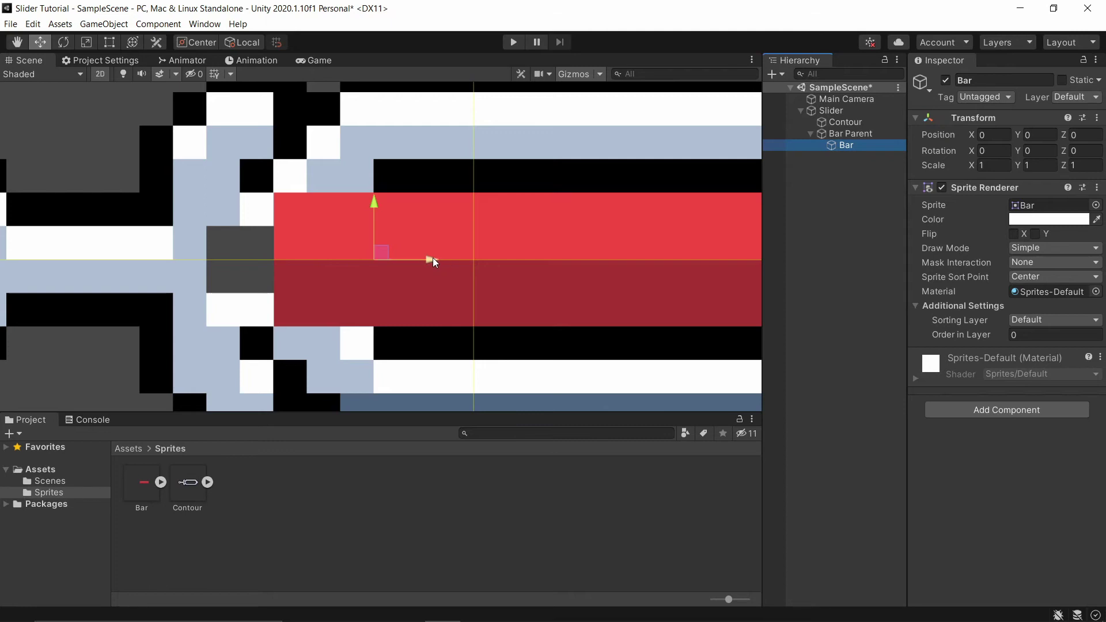
drag(431, 259, 530, 250)
scroll(455, 223, up, 2)
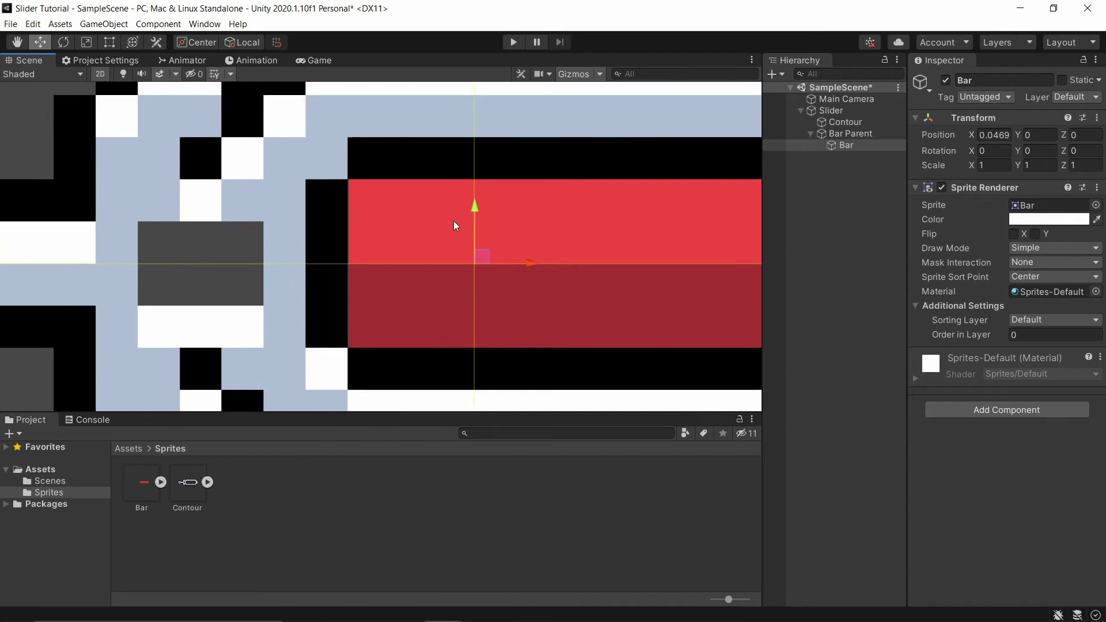
scroll(447, 229, up, 2)
scroll(462, 240, up, 2)
drag(559, 303, 553, 301)
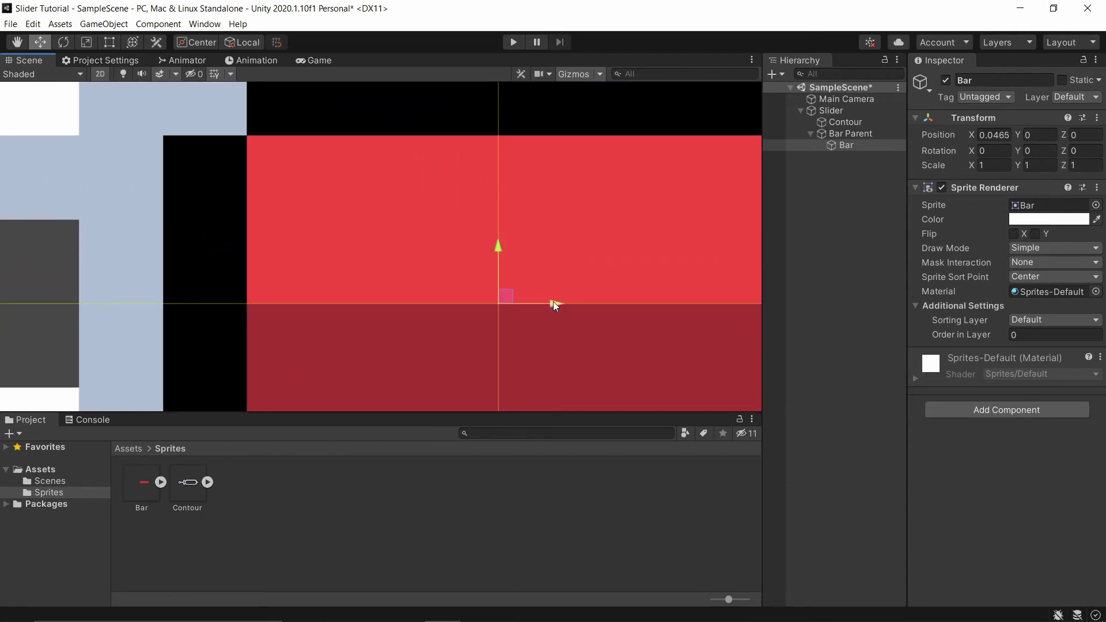
scroll(577, 279, down, 1)
scroll(594, 269, down, 2)
scroll(622, 284, down, 2)
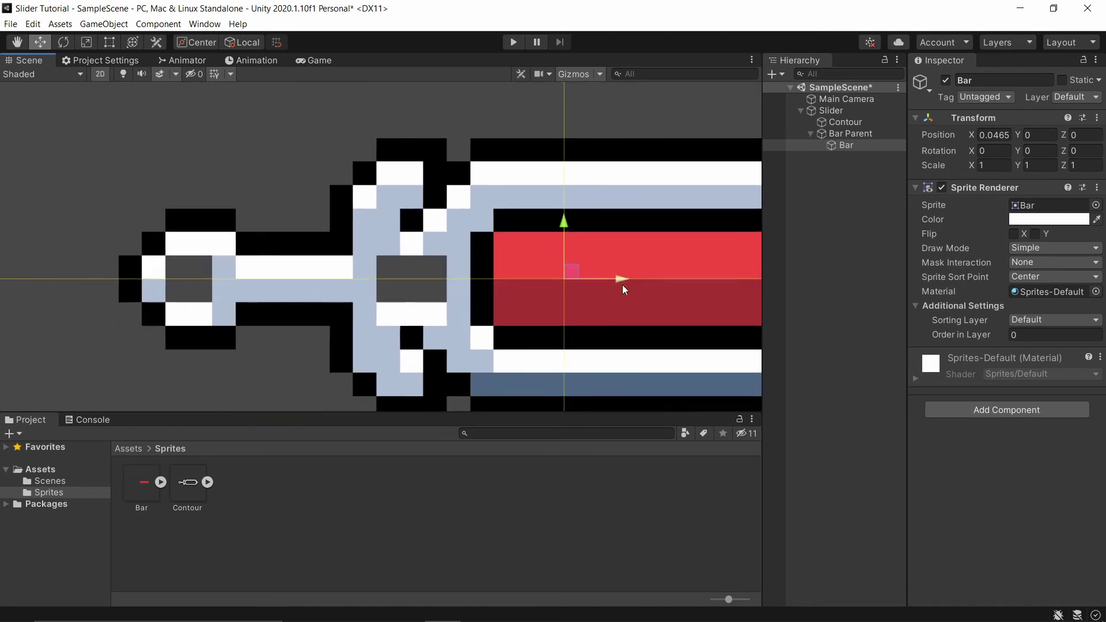
scroll(627, 284, down, 2)
Scale Bar Parent down horizontally to check that the bar shrinks from its left end.
click(860, 133)
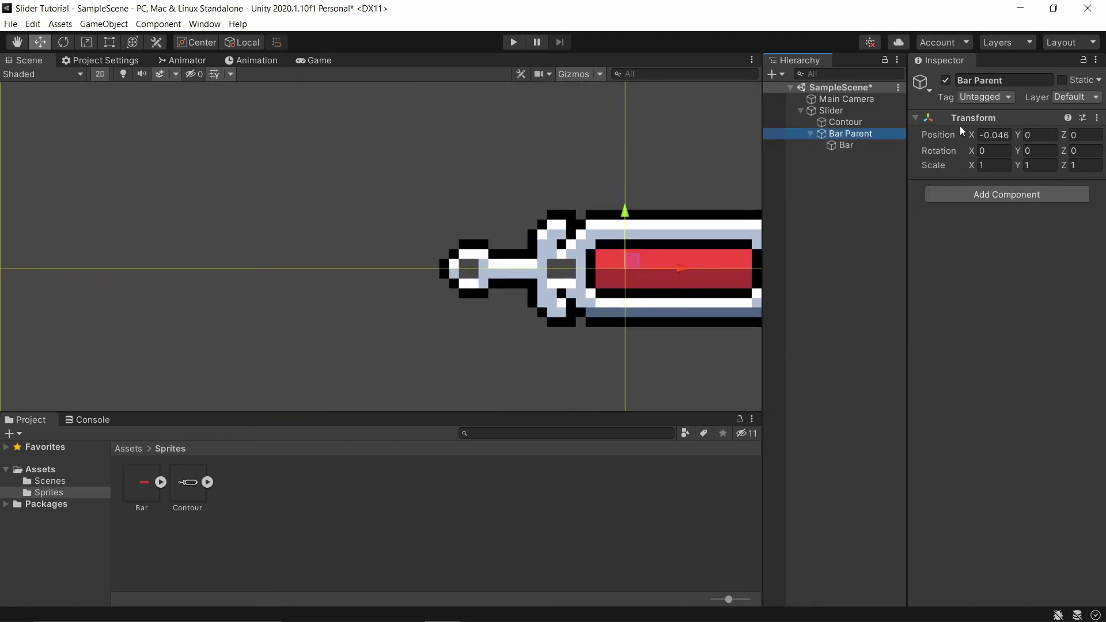
click(983, 165)
drag(973, 164, 952, 158)
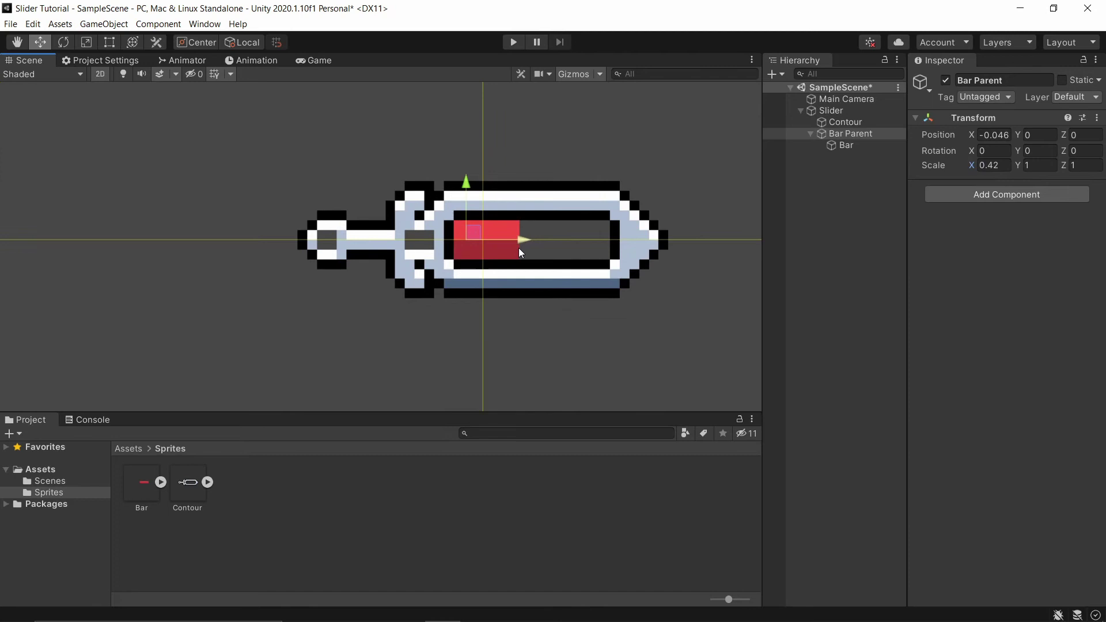
Re-centre the view, switch to the Move tool, and save SampleScene.
key(q)
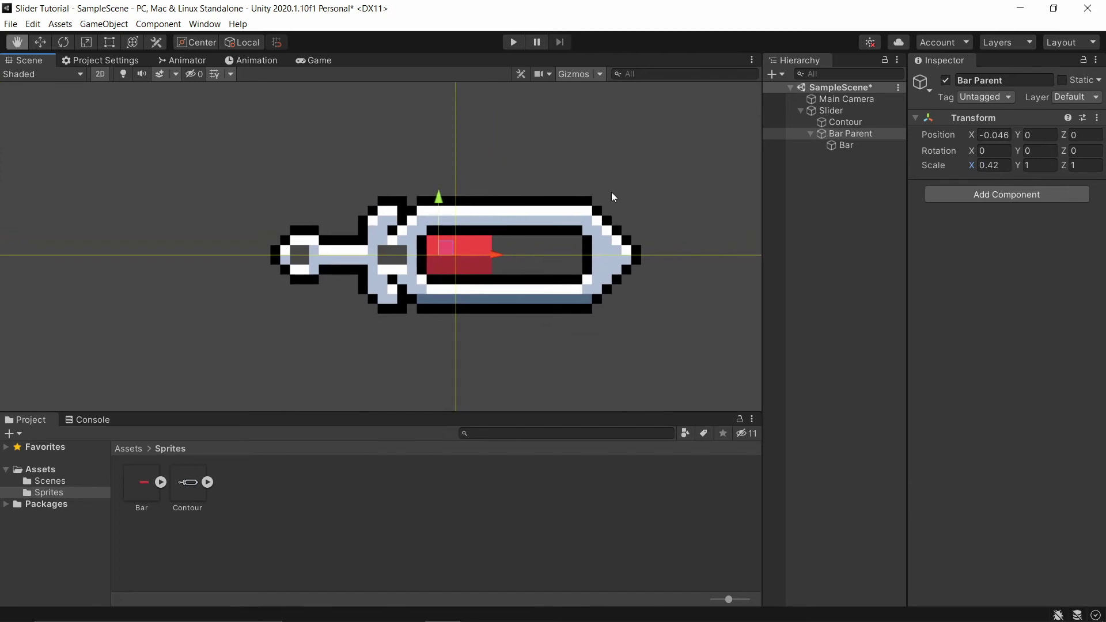
key(w)
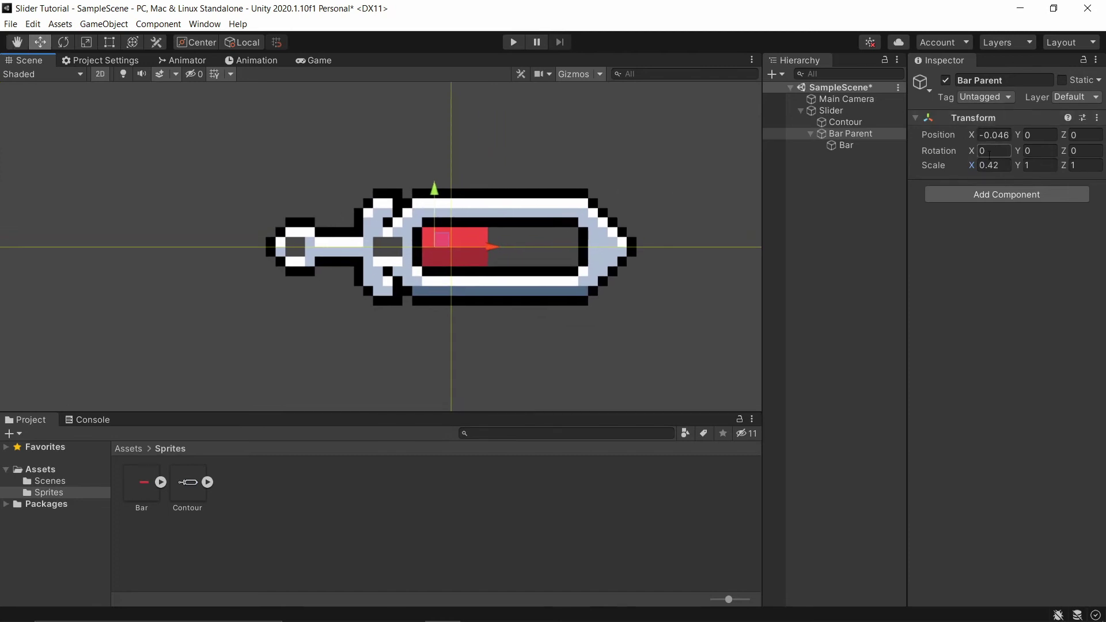
key(ctrl+s)
click(849, 258)
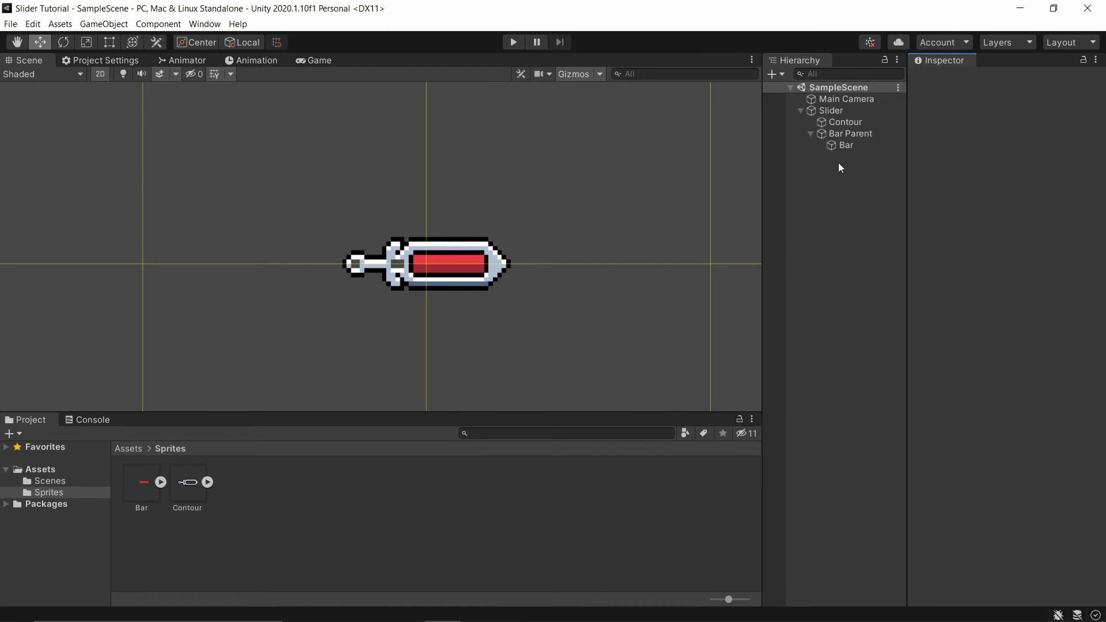
Add a new script component named SliderScript to the Slider object through Add Component.
click(833, 109)
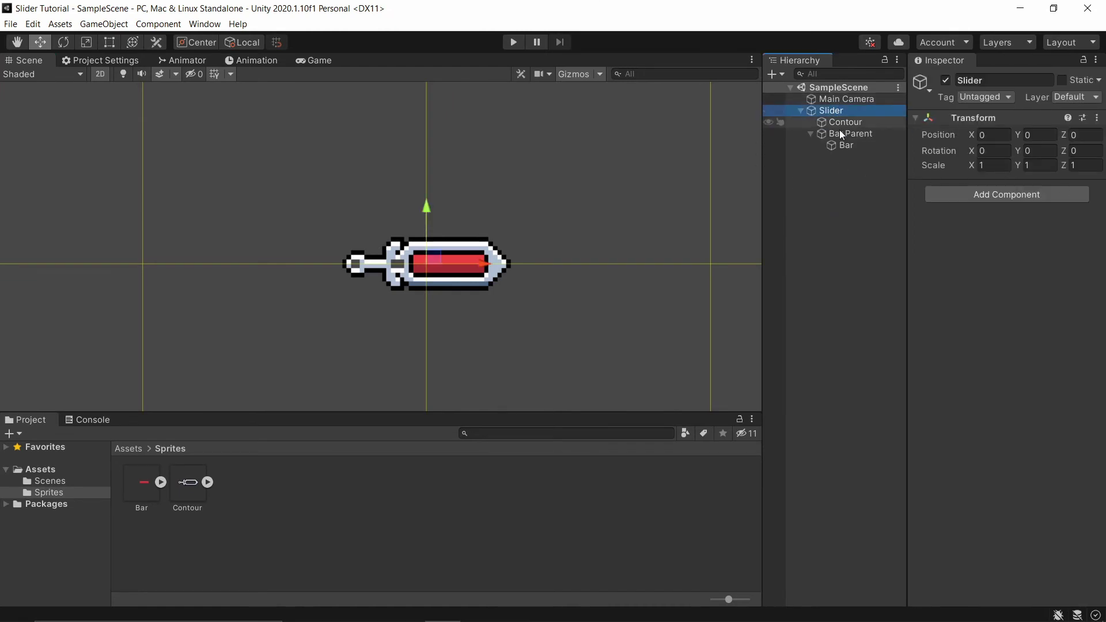
click(973, 194)
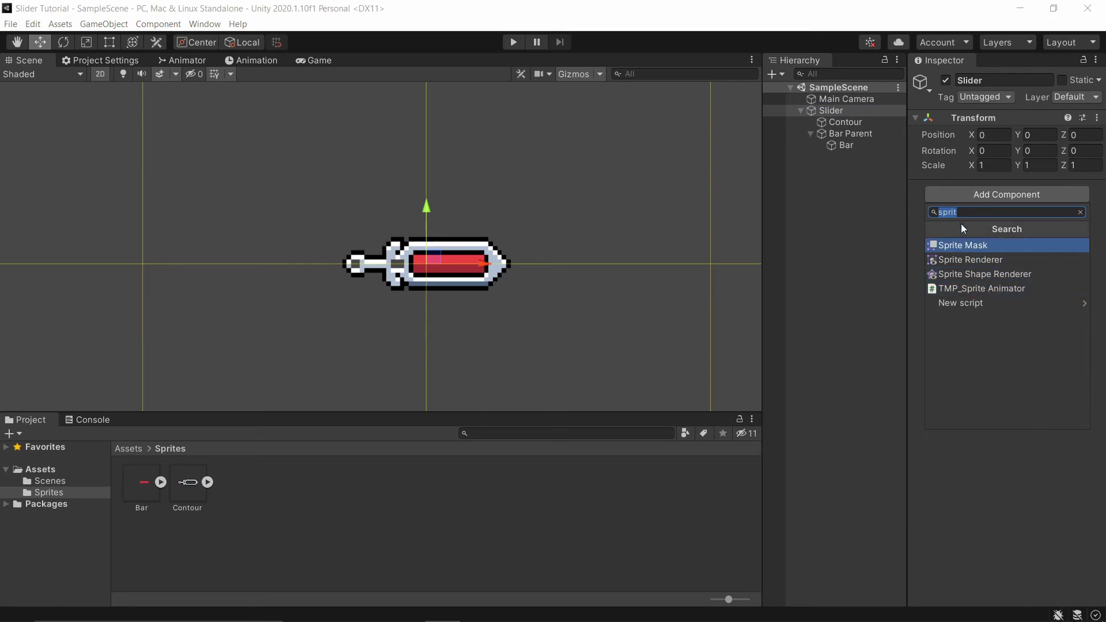
text(new)
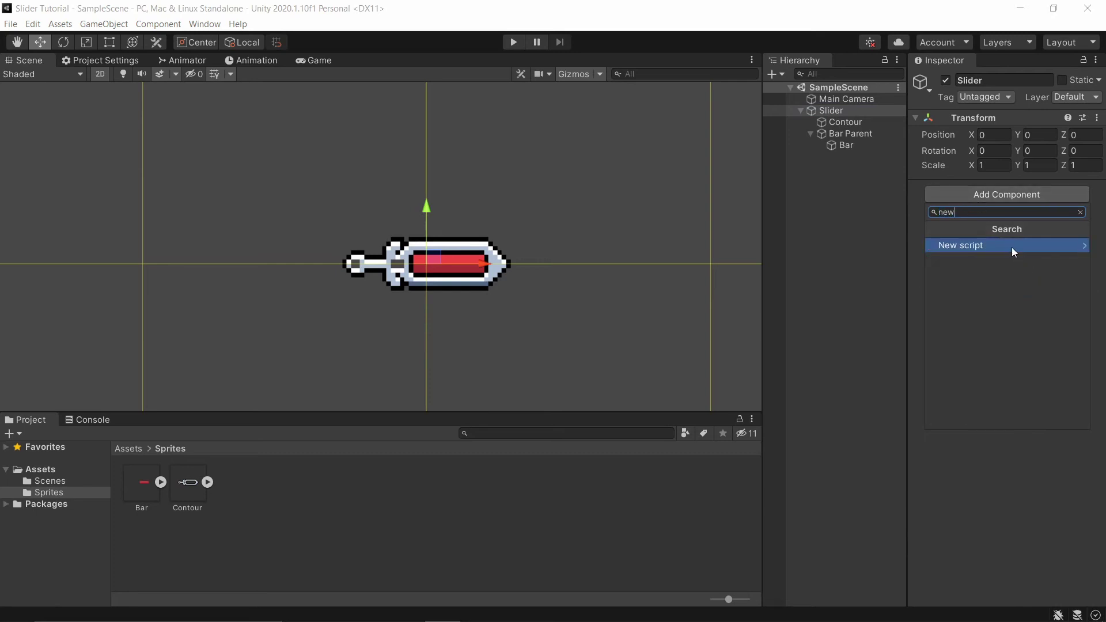
click(971, 244)
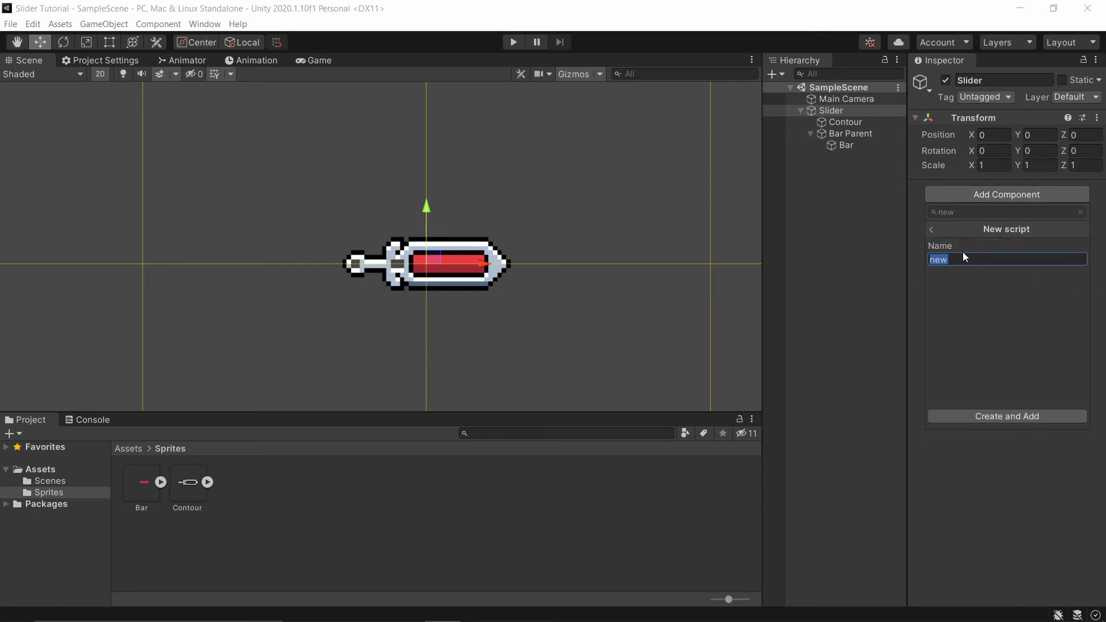
text(Slider S)
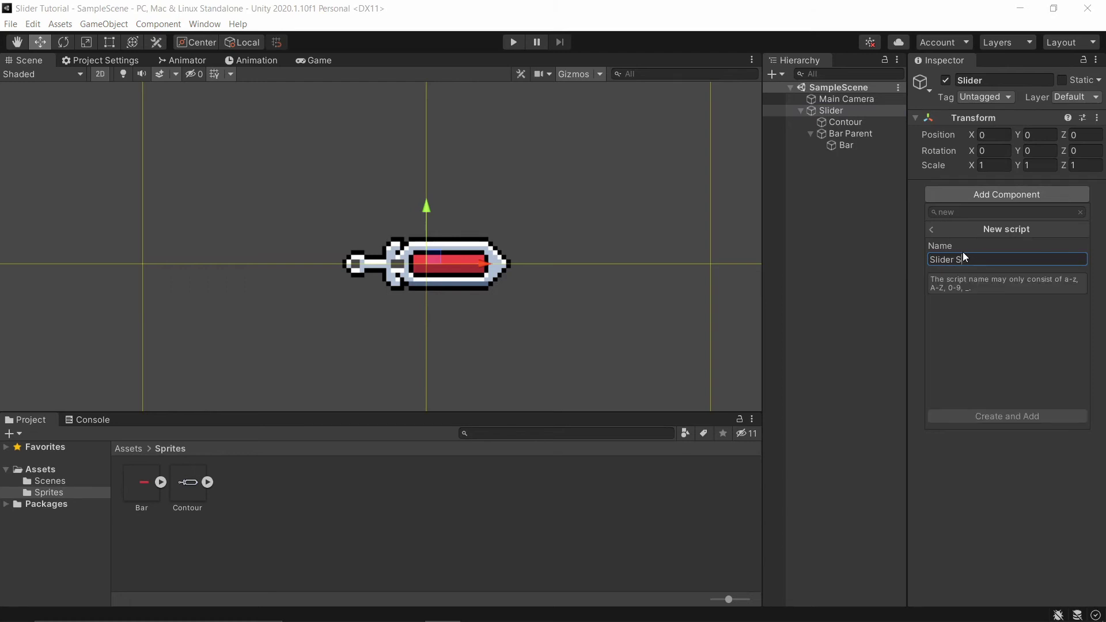
key(BackSpace)
key(BackSpace)
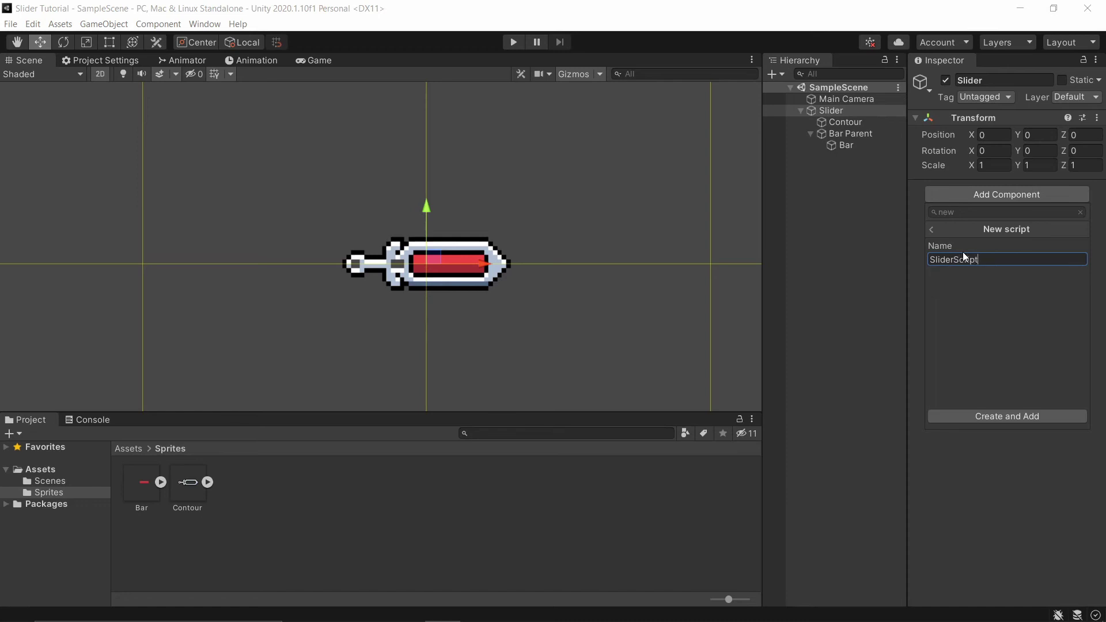
click(1044, 413)
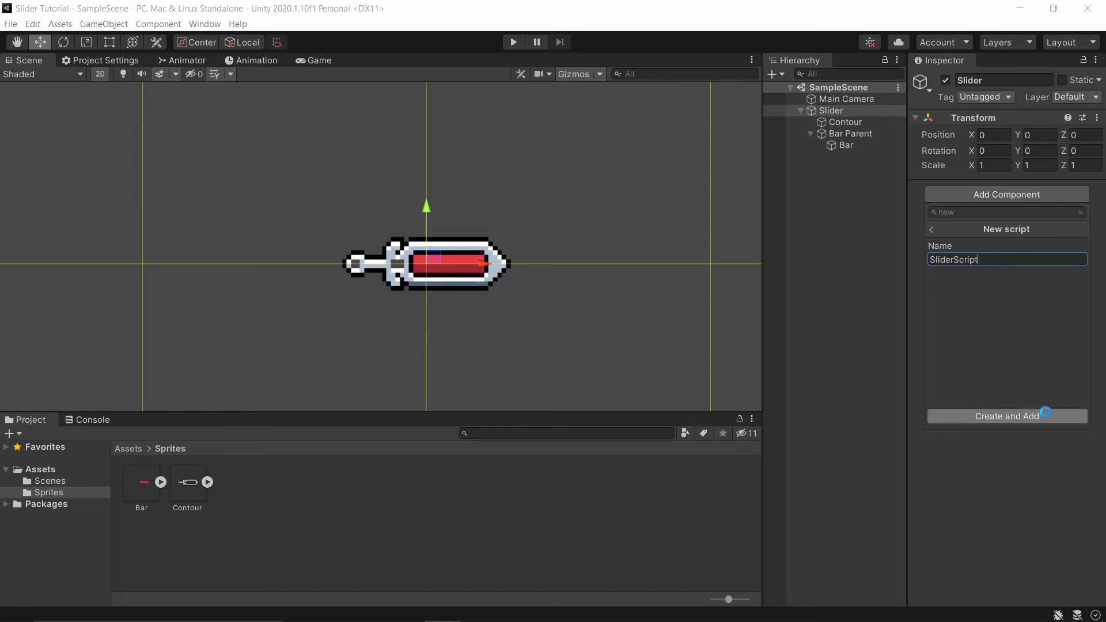
Open SliderScript in Visual Studio and declare public GameObject Bar plus float maxHP and currentHP.
right_click(977, 190)
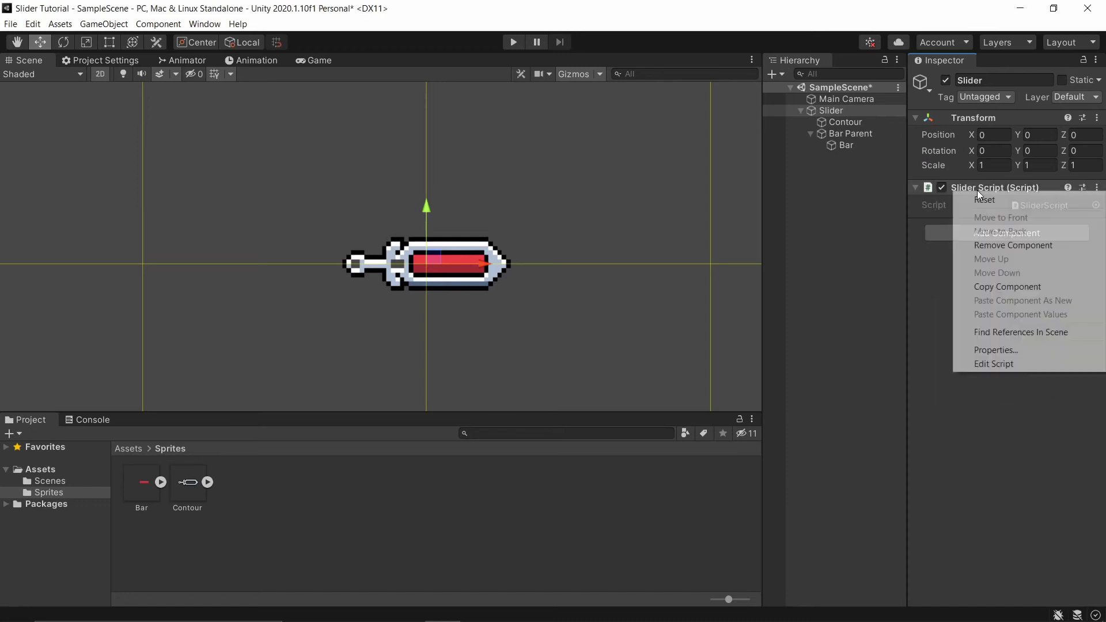
click(1008, 363)
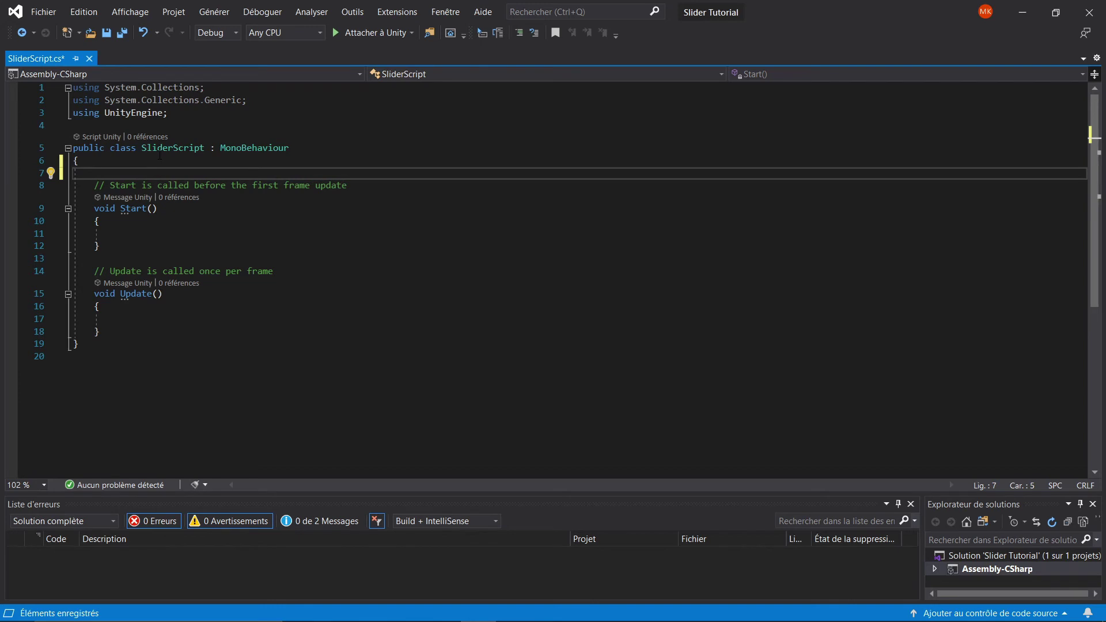
text(public )
text(game )
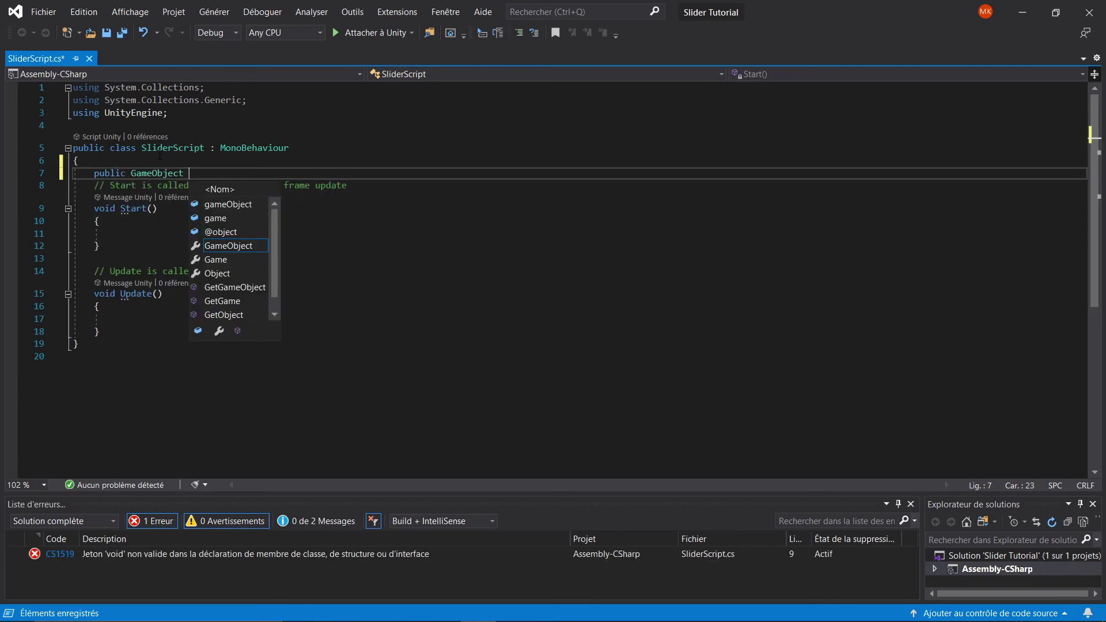
text(Bar)
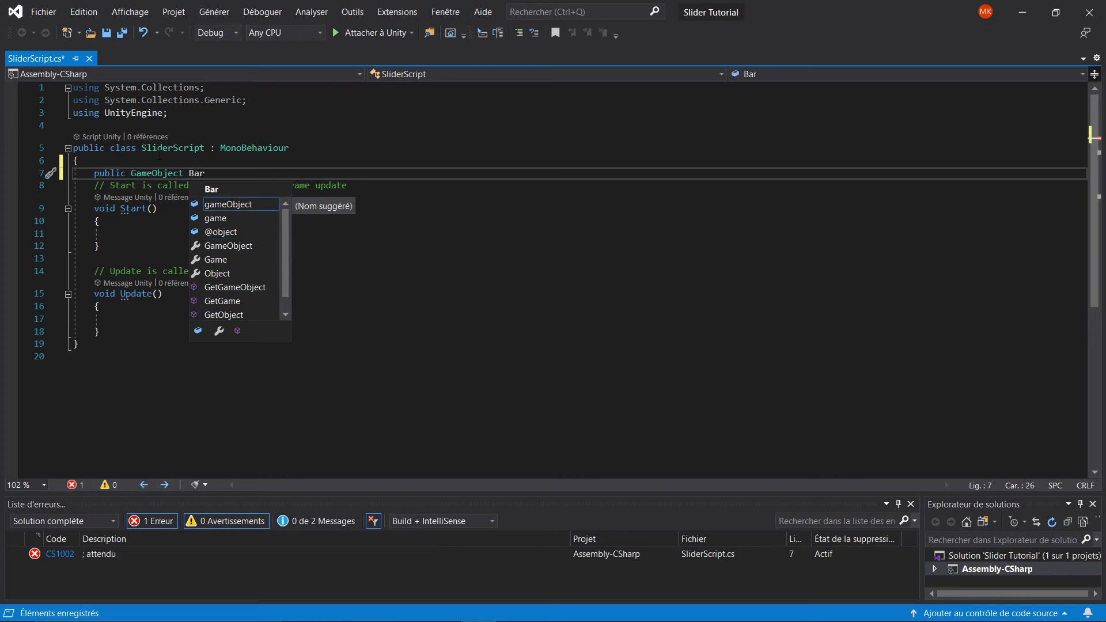
text(;)
key(Return)
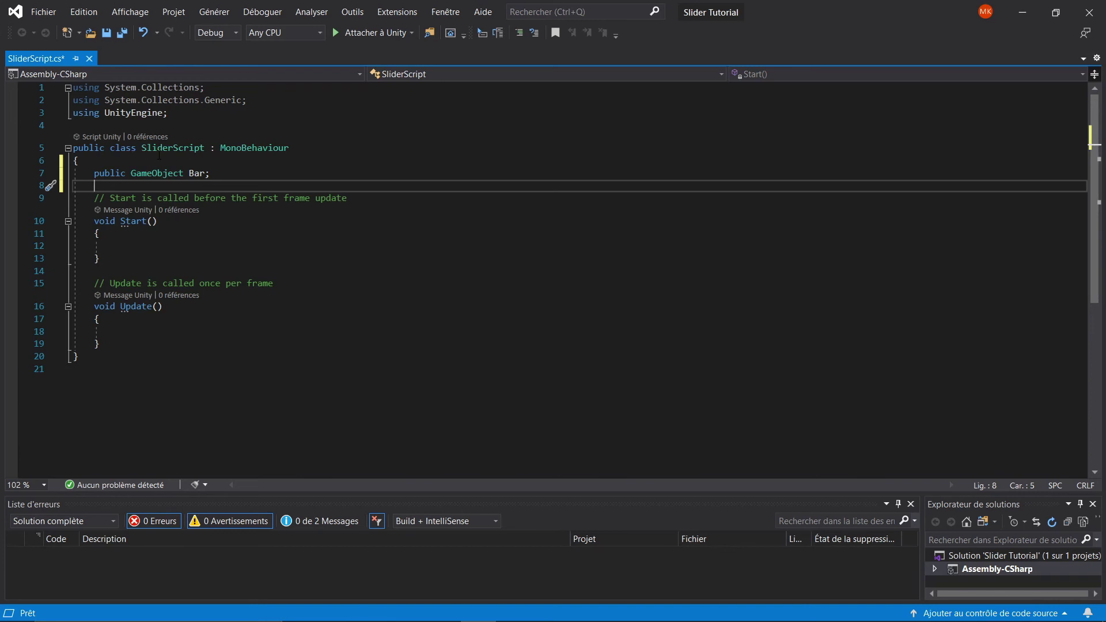
text(public fl)
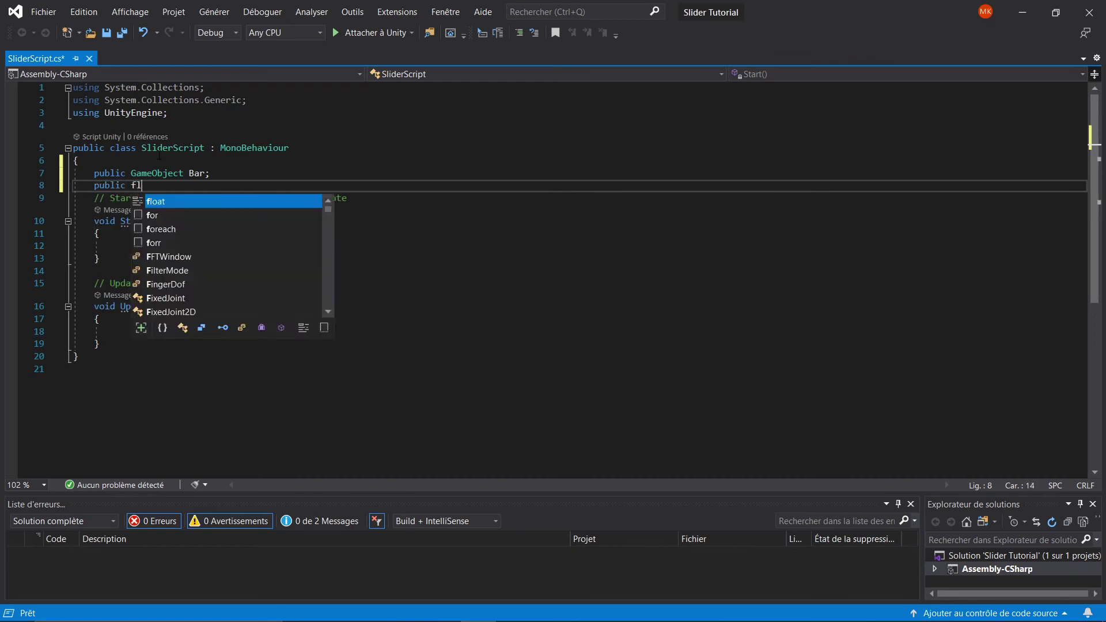
text(oat max)
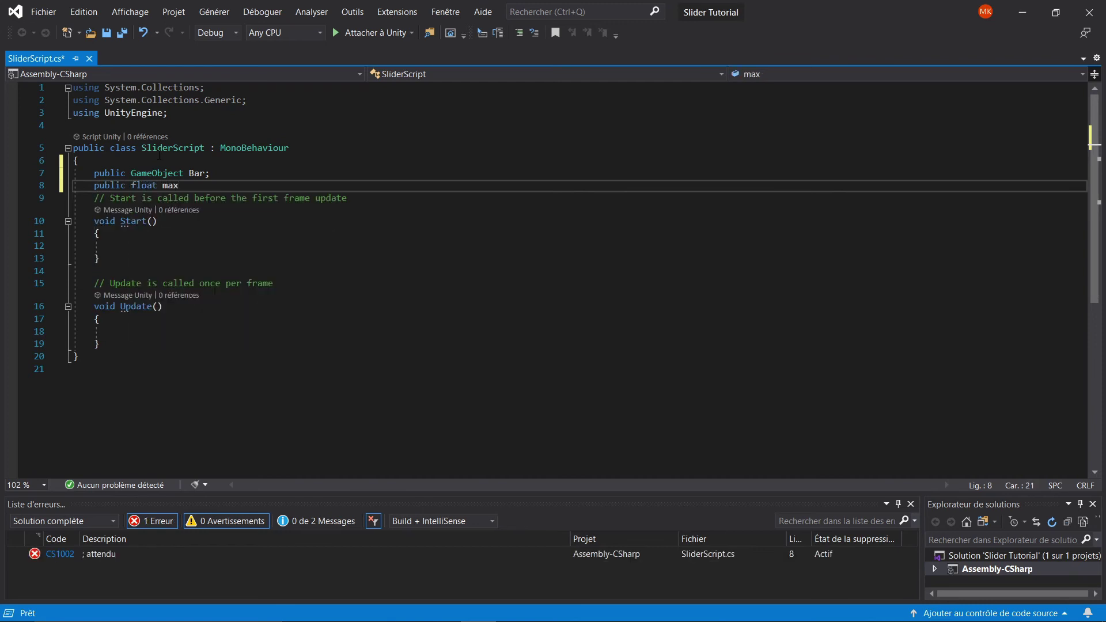
text(HP;)
key(Return)
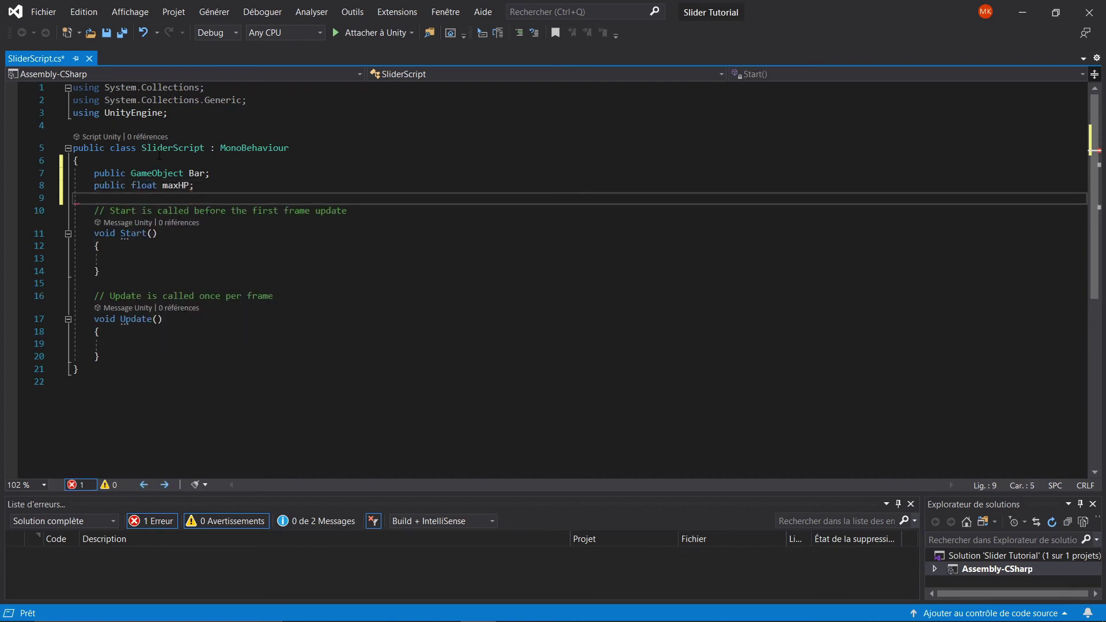
text(public float )
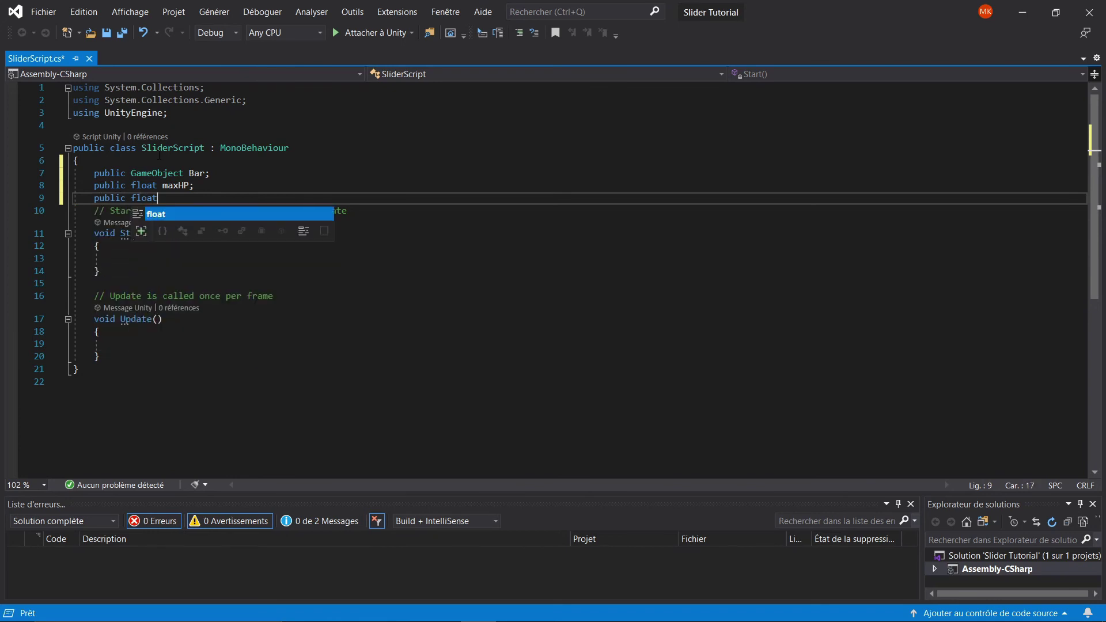
text(currentHP)
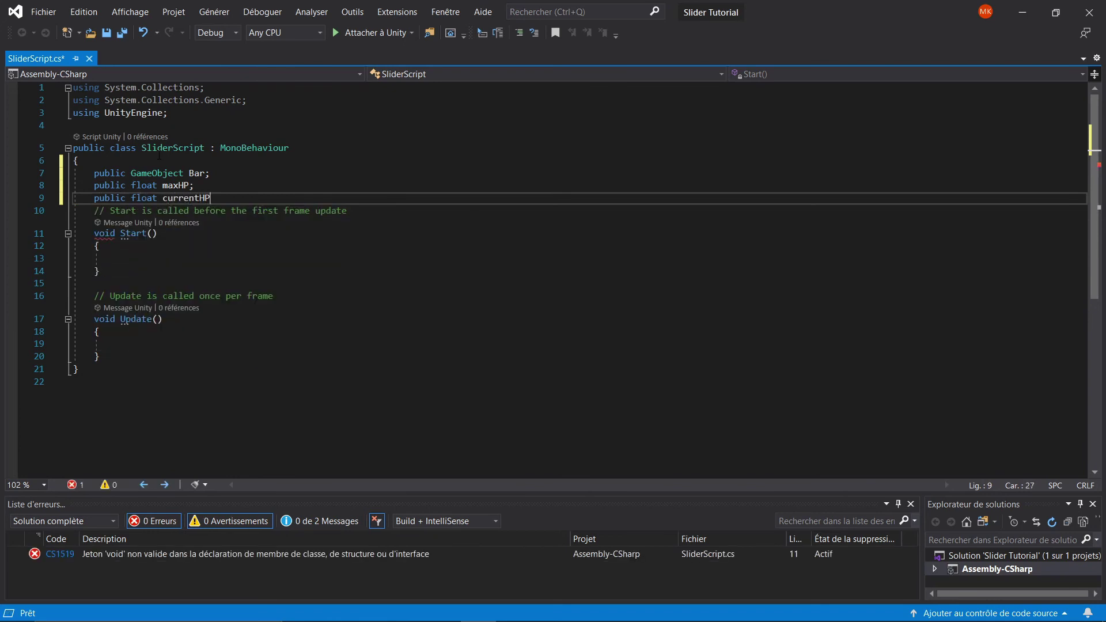
text(;)
Add the line currentHP = maxHP; to the Start() method of SliderScript.
click(157, 256)
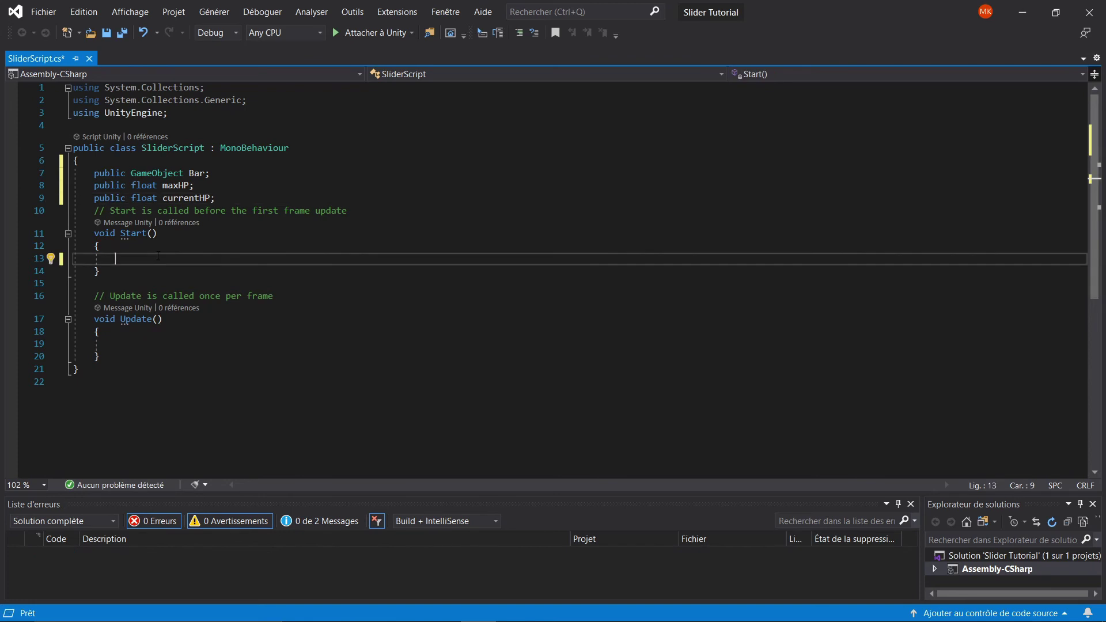
text(current)
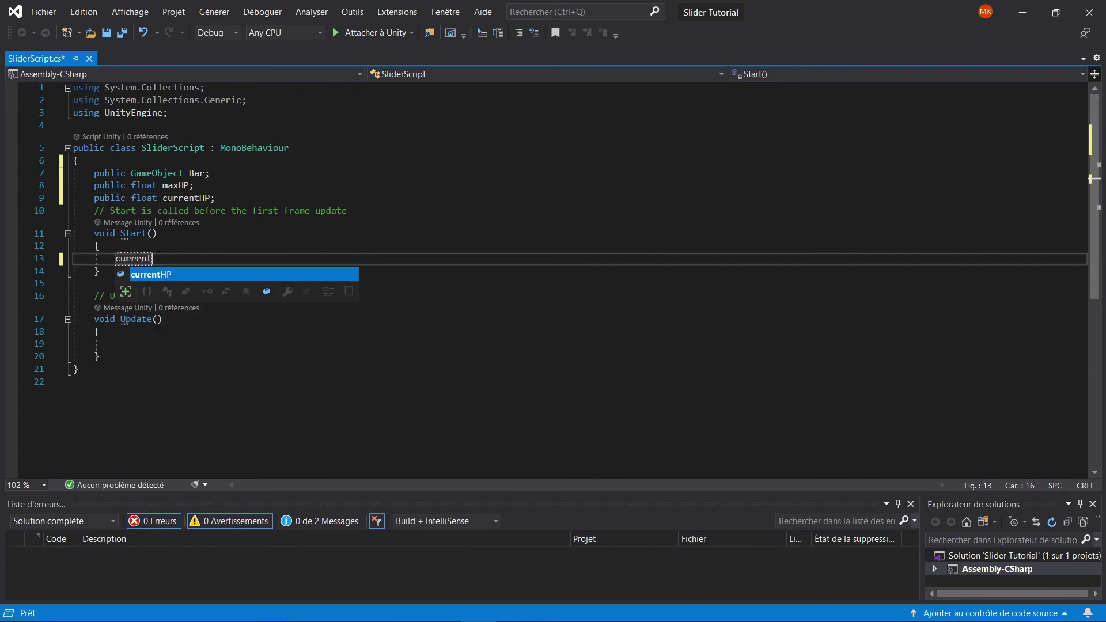
text(HP = max)
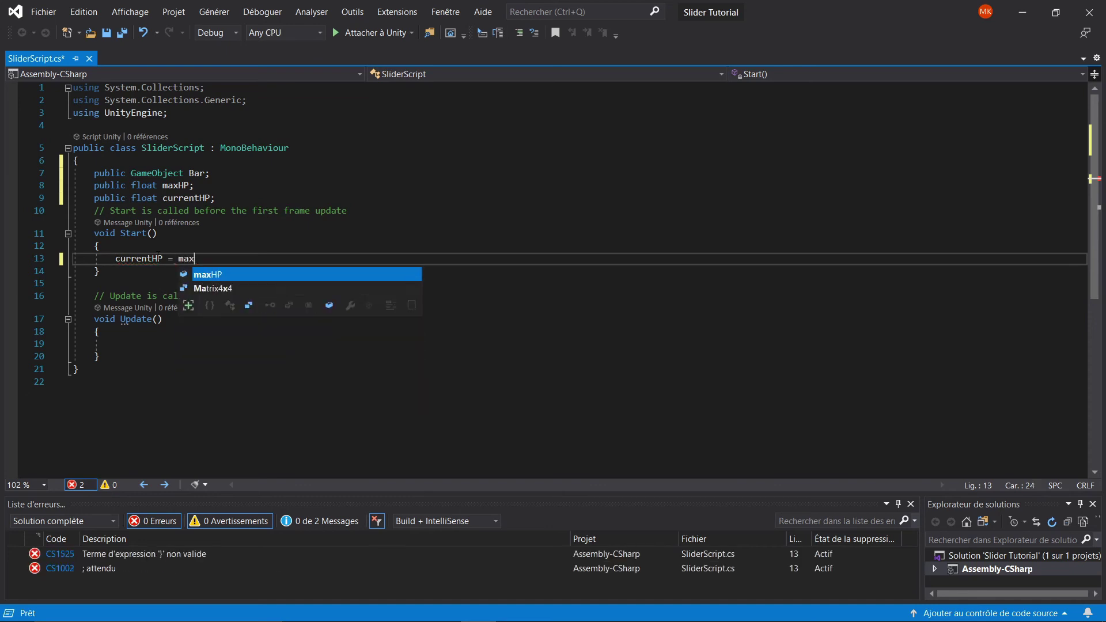
text(HP;)
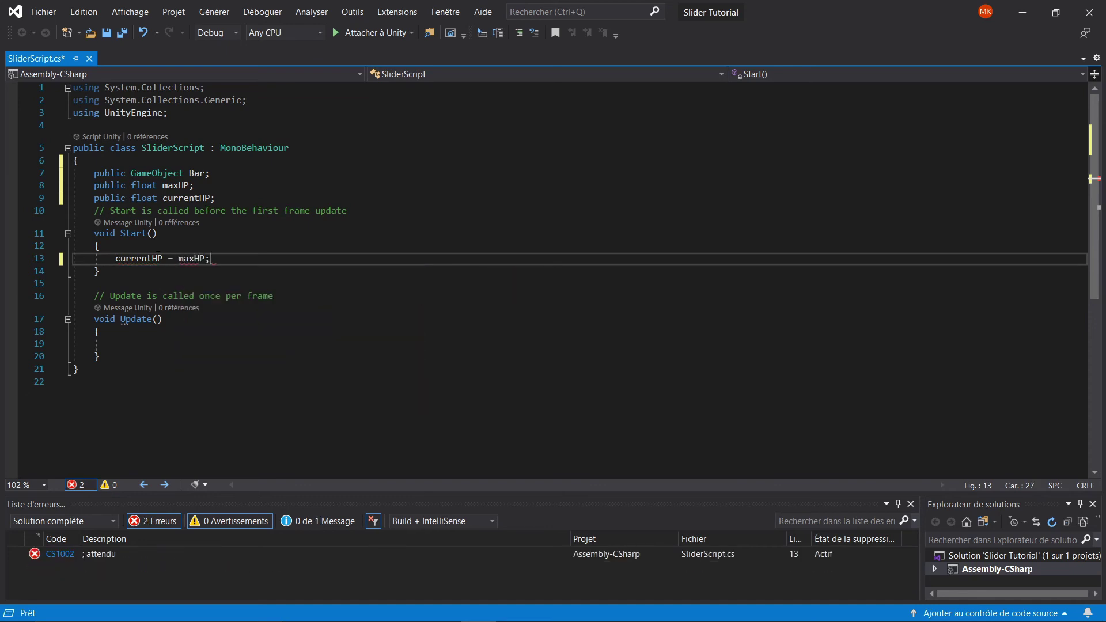
click(134, 341)
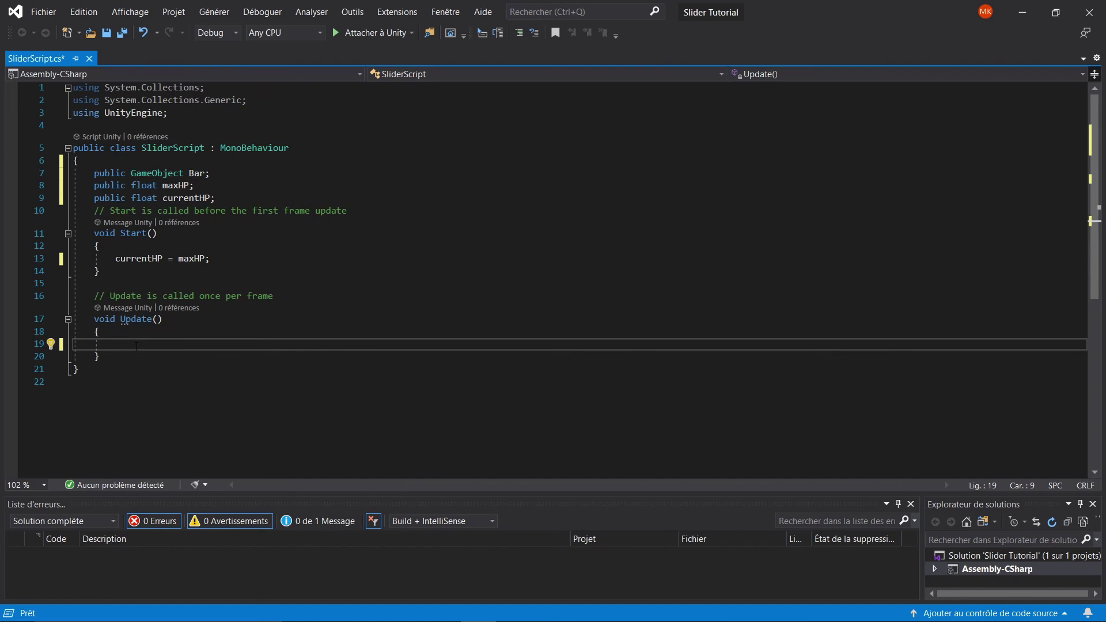
text(Bar)
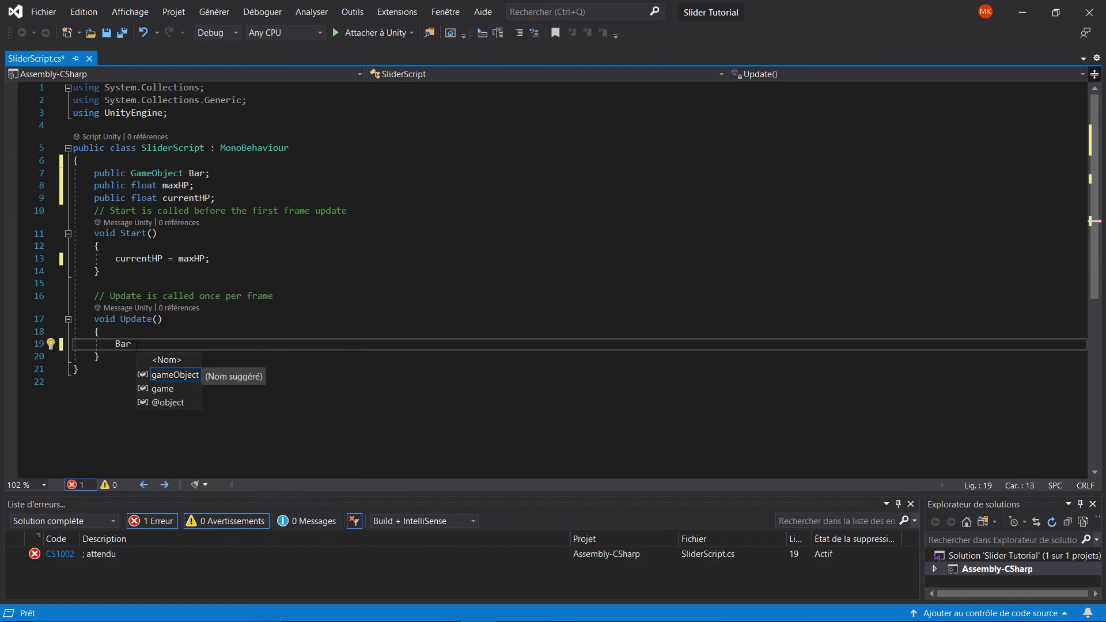
Write Bar.transform.localScale = new Vector3(currentHP/maxHP in Update() with IntelliSense completions.
key(BackSpace)
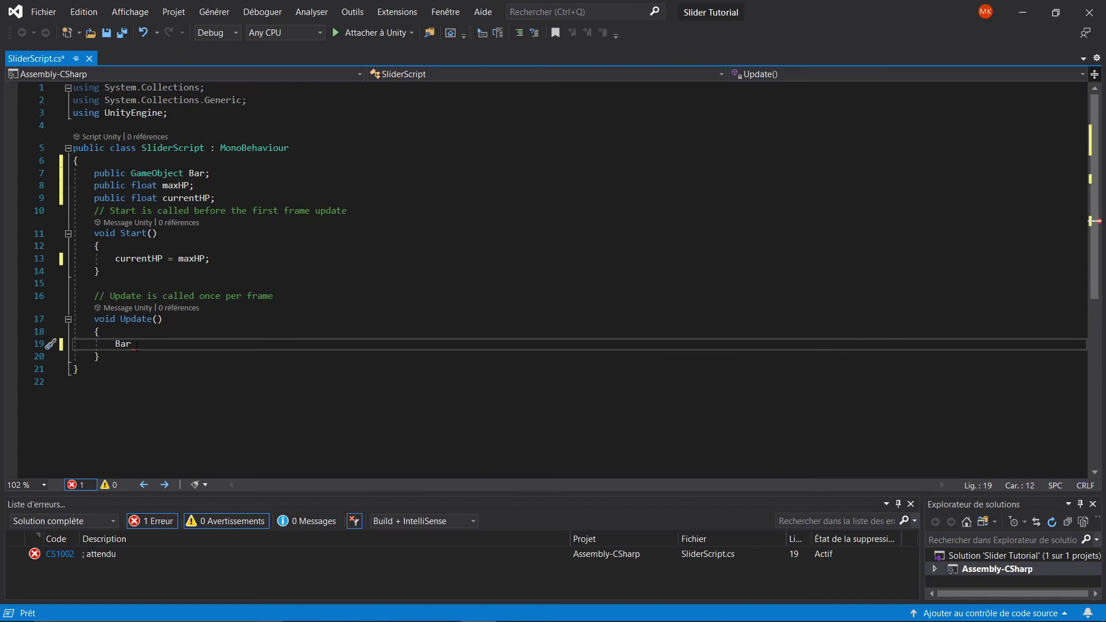
text(.transfor)
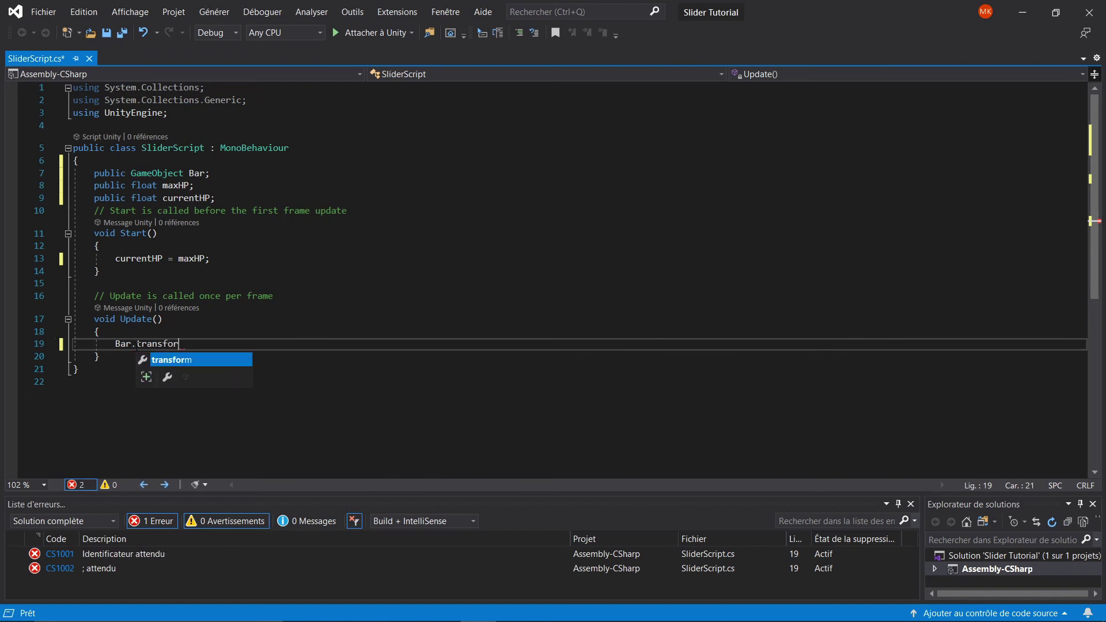
text(m.locals)
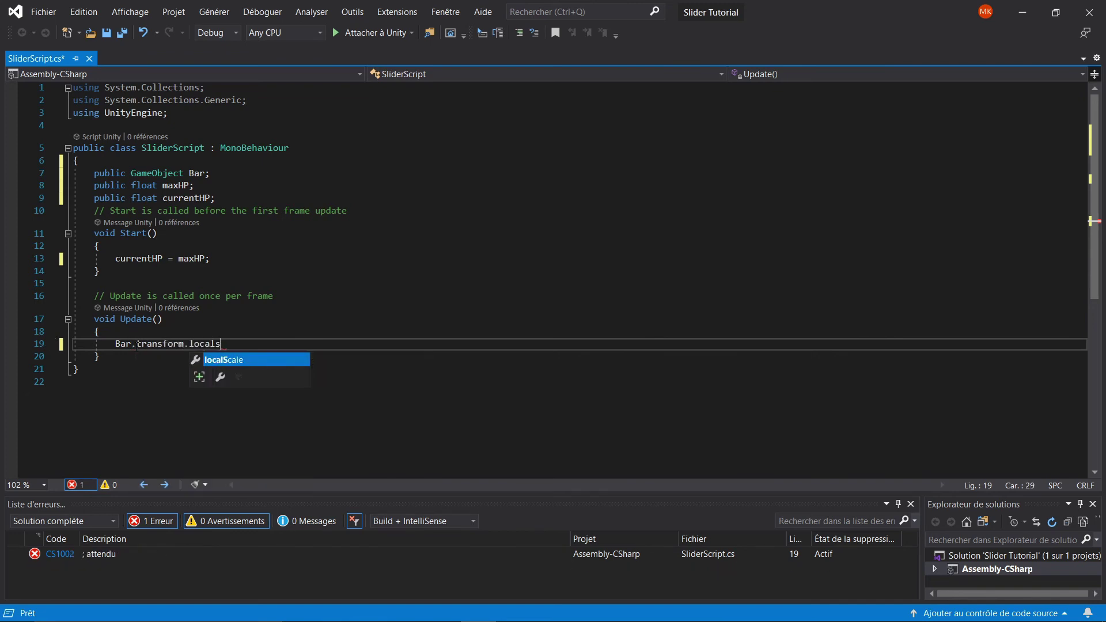
key(Tab)
text(= n)
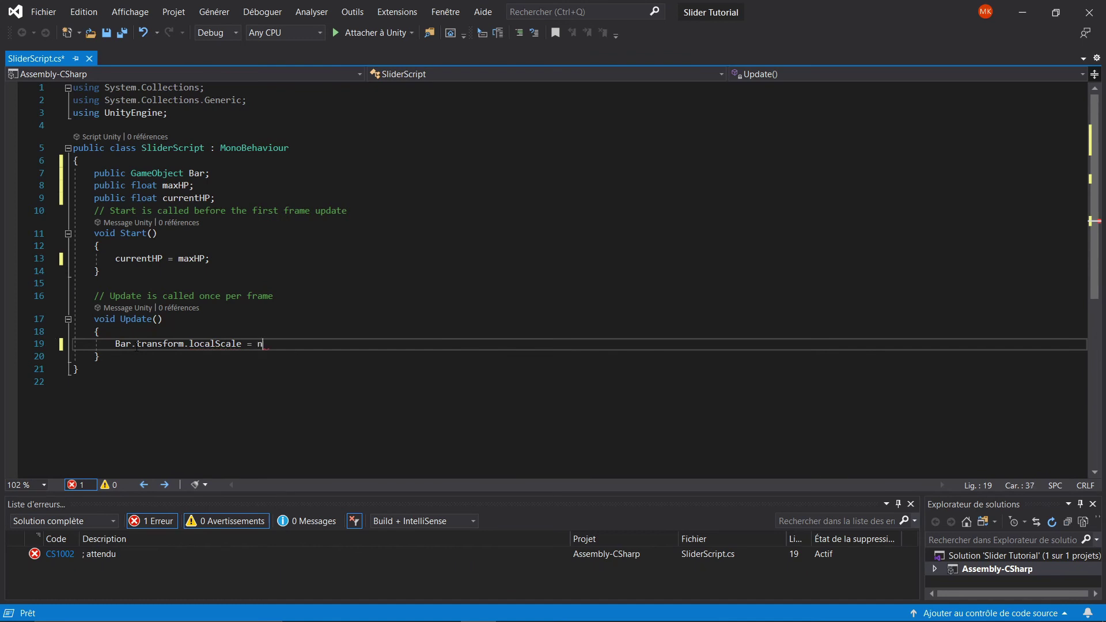
text(ew vect)
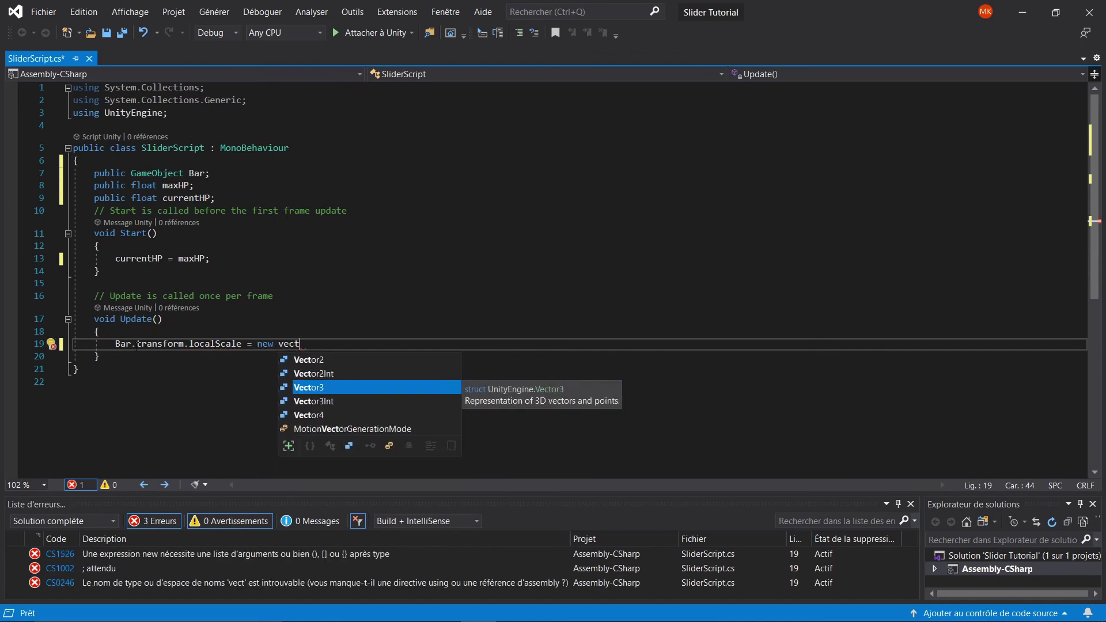
key(Tab)
text(()
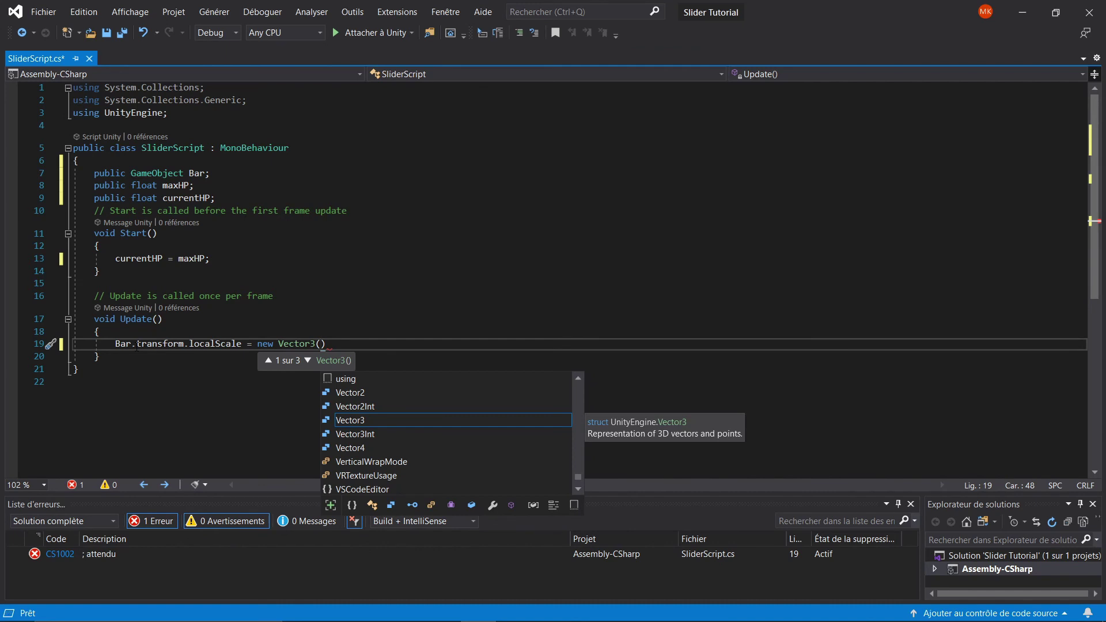
text(current)
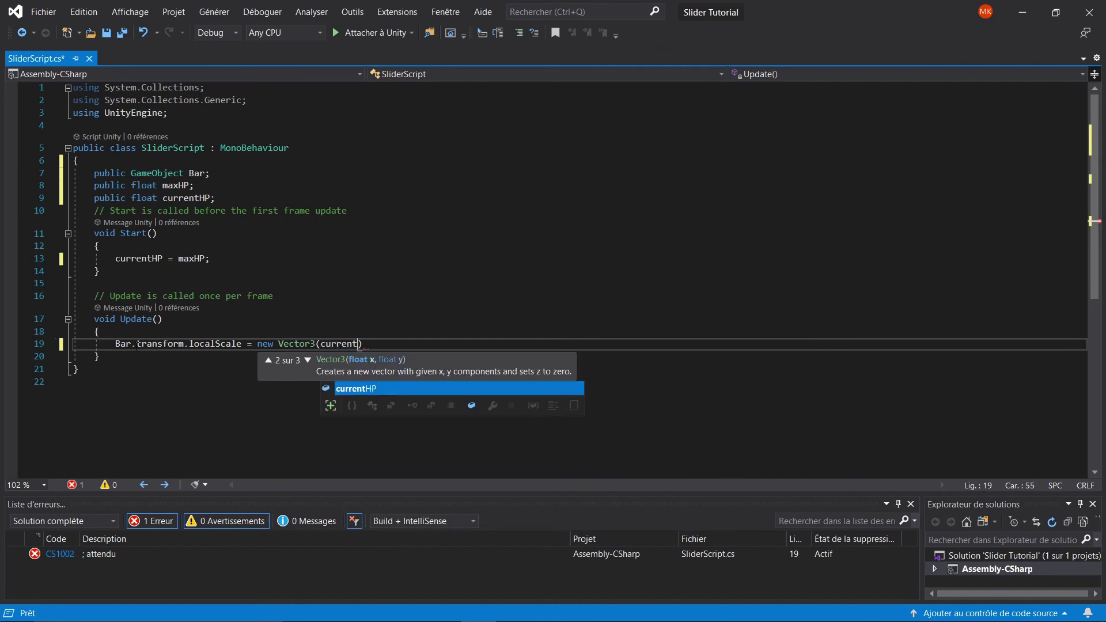
key(Tab)
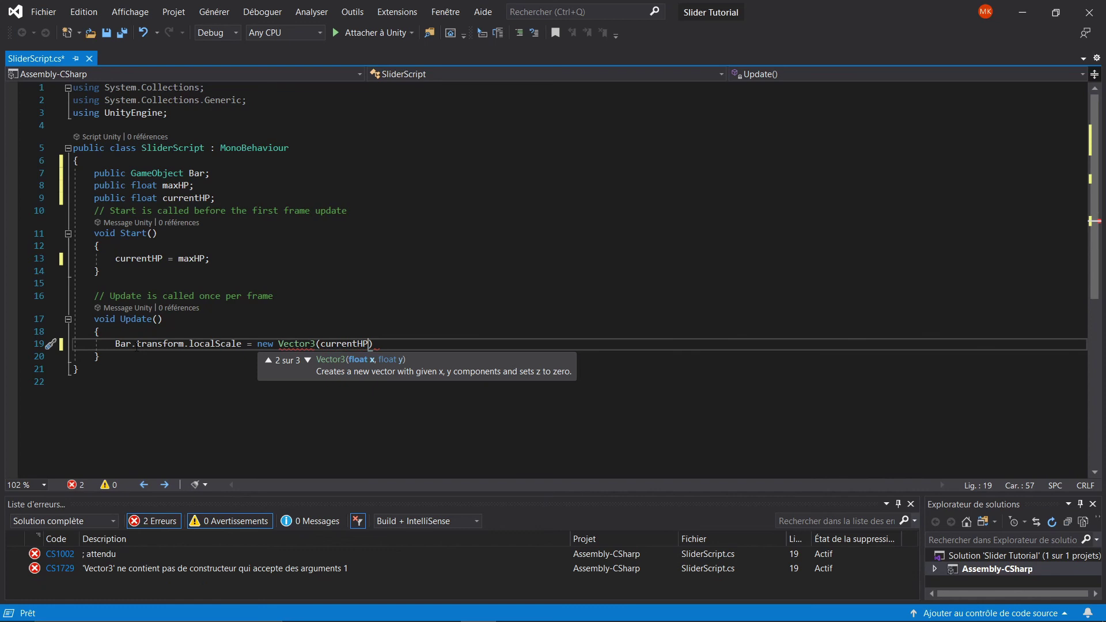
text(/)
text(maxh)
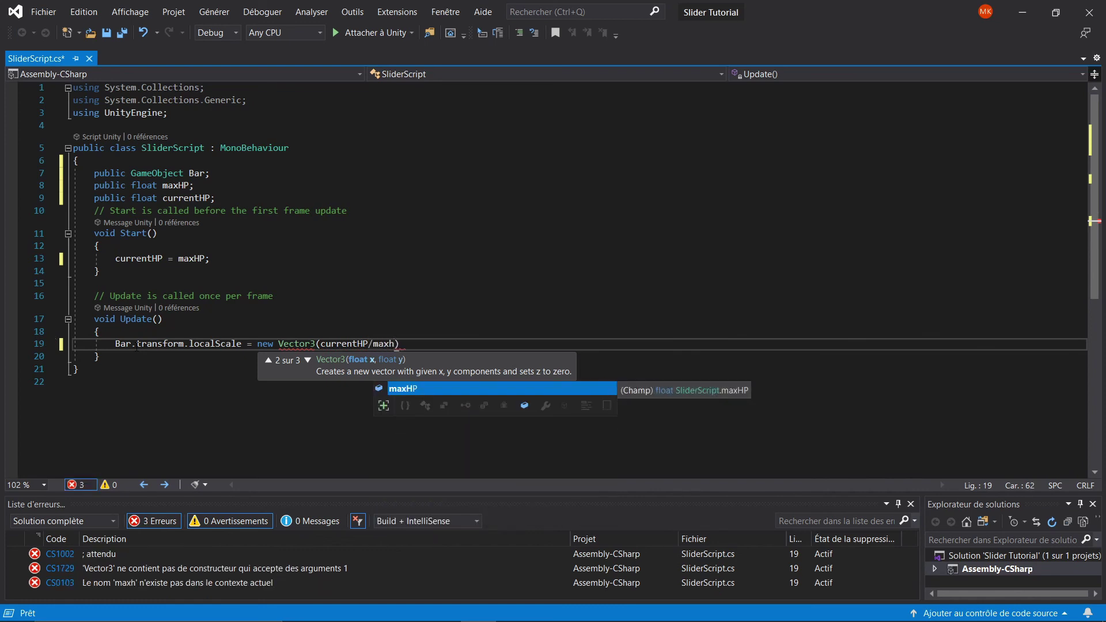
key(Tab)
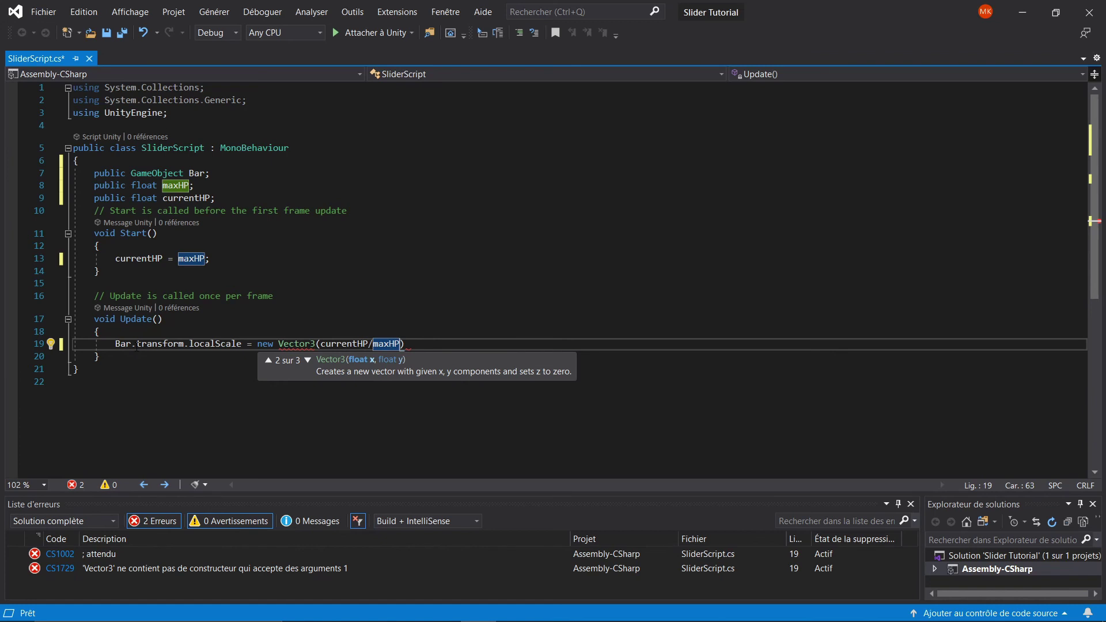
text(,)
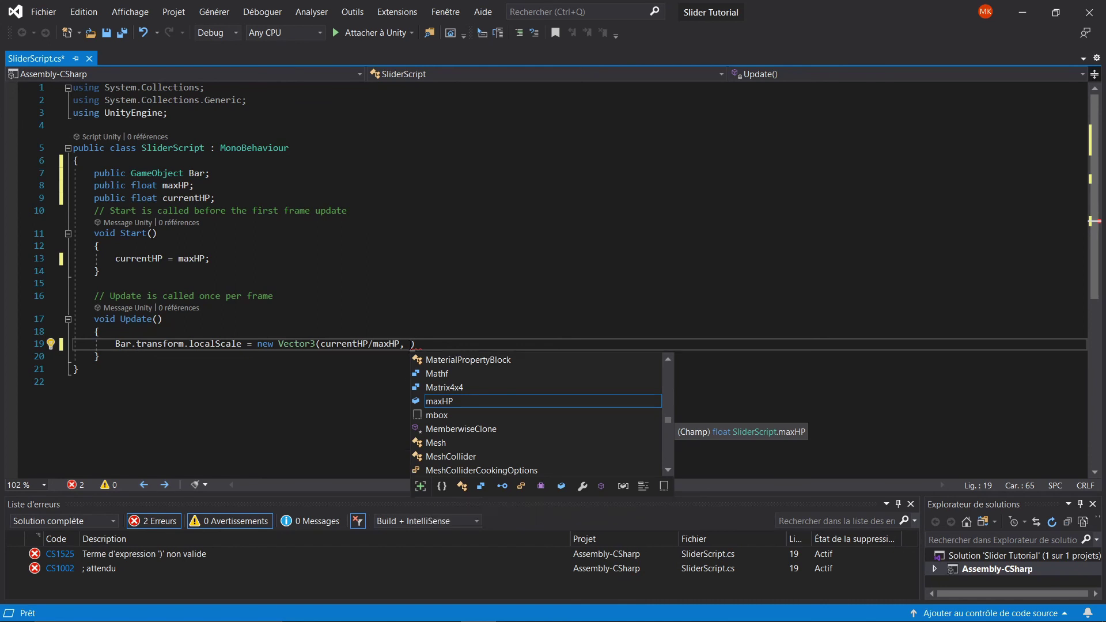
Pass Bar.transform.localScale.y and Bar.transform.localScale.z as the Vector3's remaining arguments.
drag(242, 345, 115, 344)
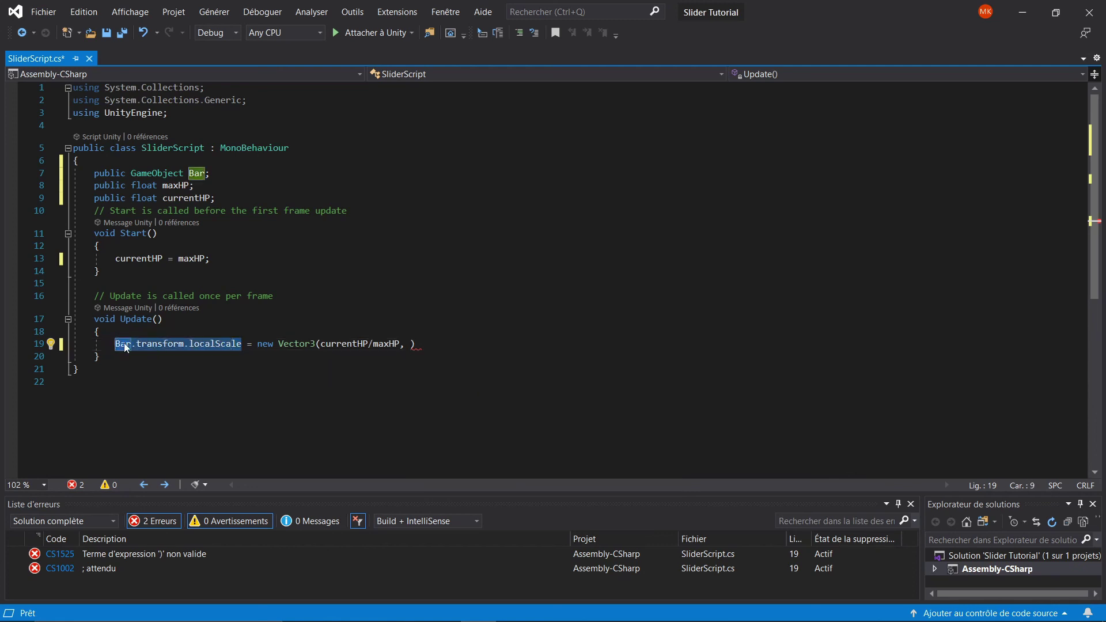
click(404, 343)
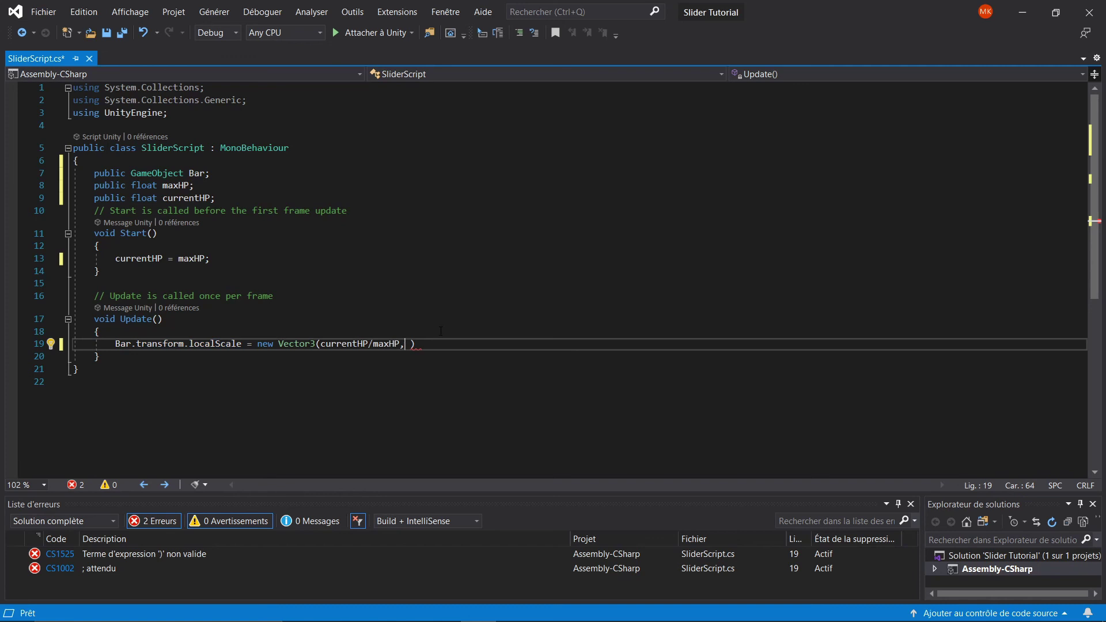
text(Bar.transform.localScale)
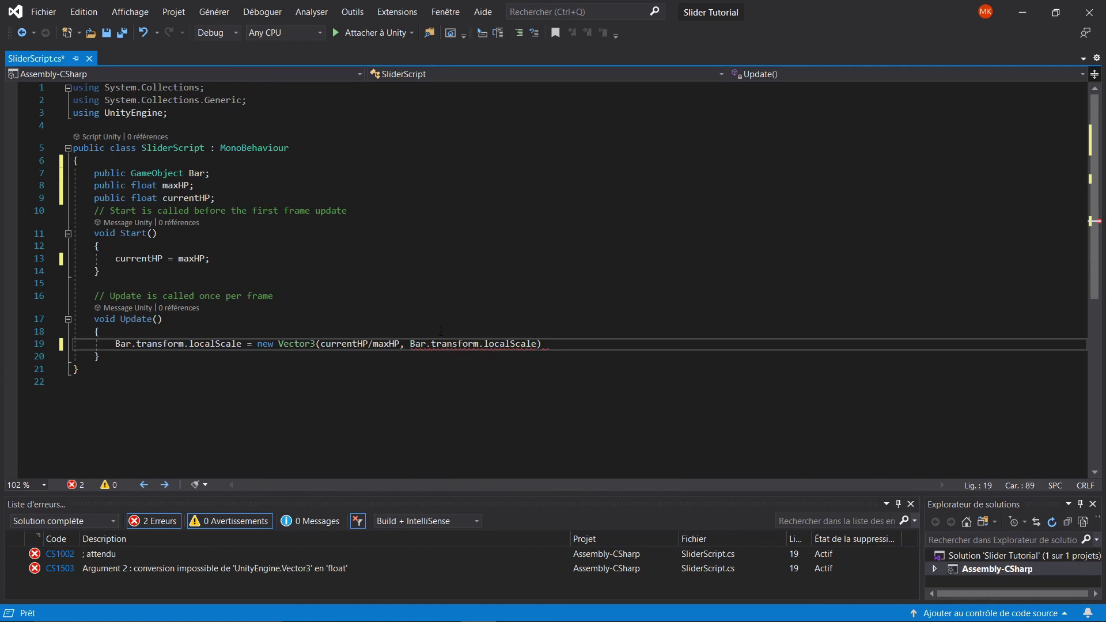
text(.y, Bar.transform.localScale)
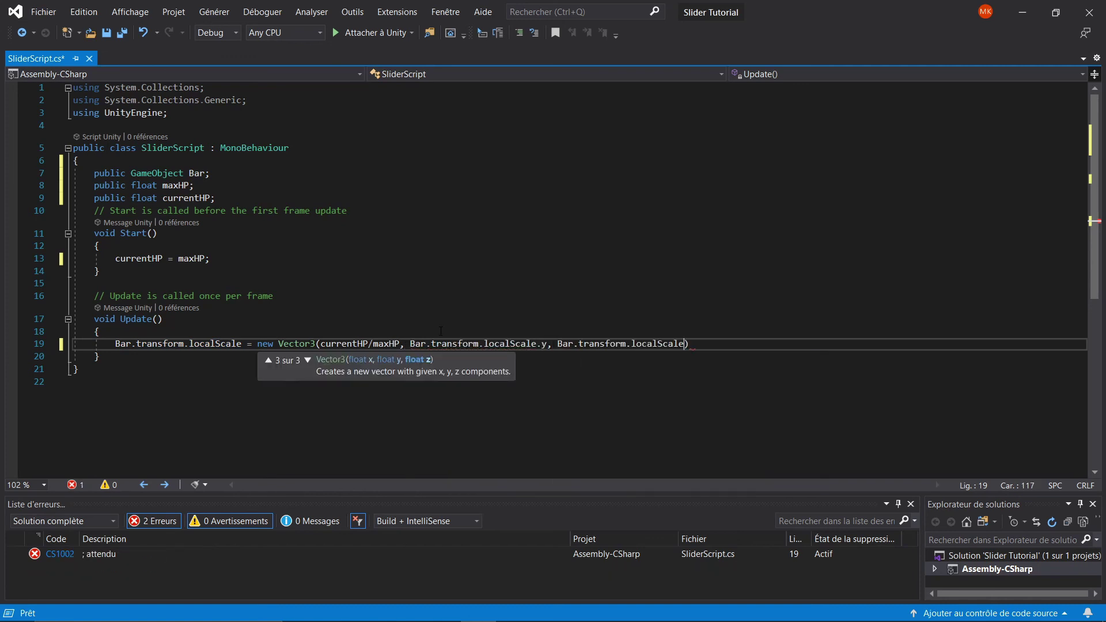
text(.z)
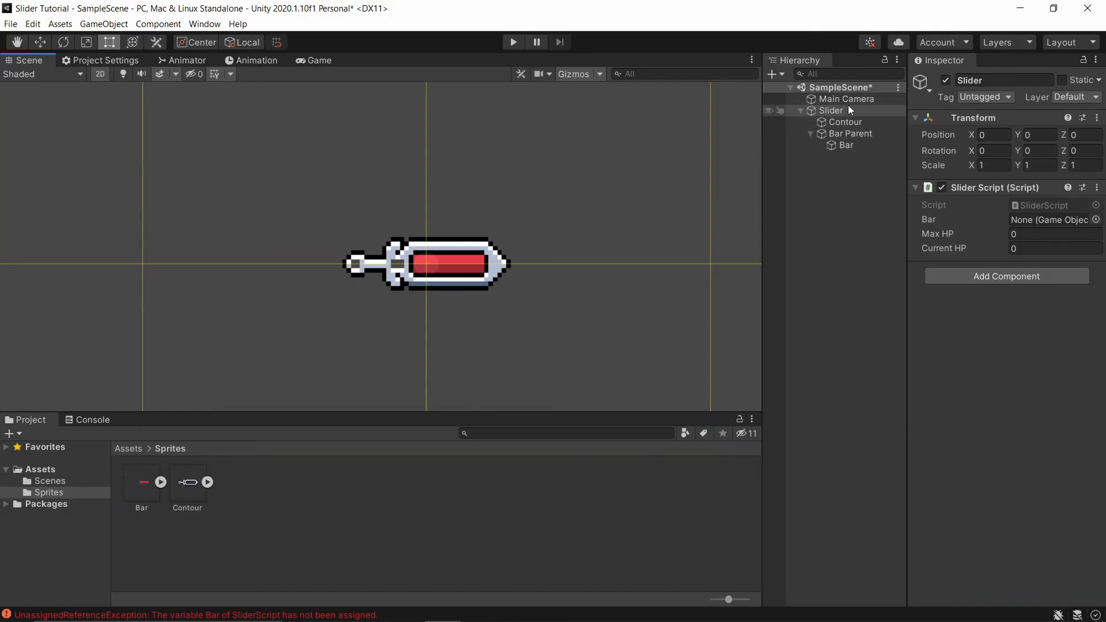
On Slider's SliderScript, enter Max HP 10, drag Bar Parent into Bar, and save.
click(1020, 235)
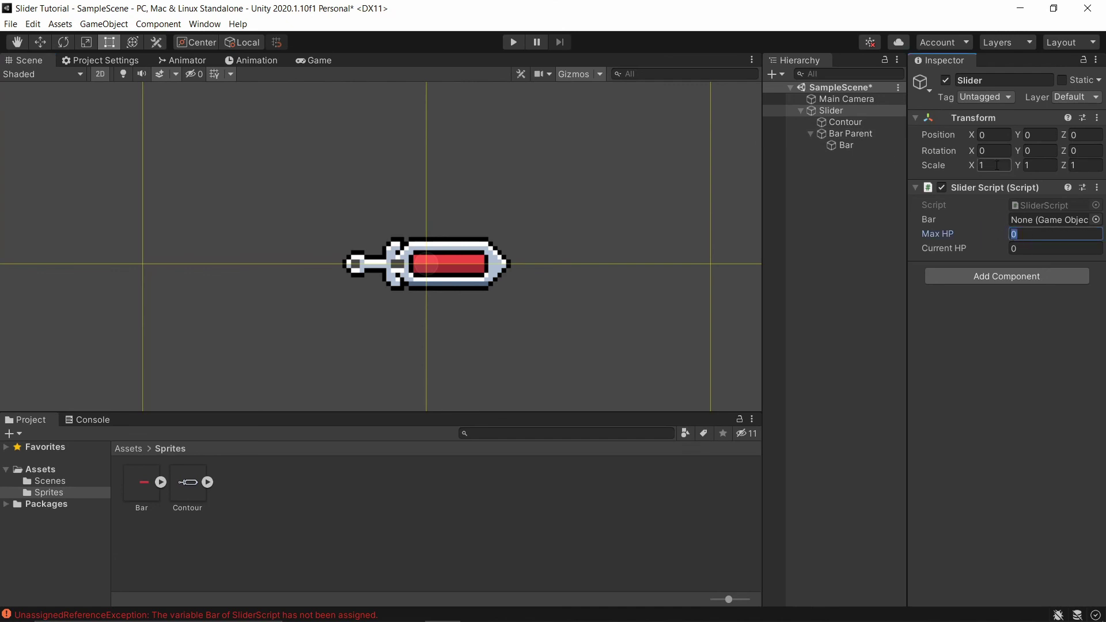
text(10)
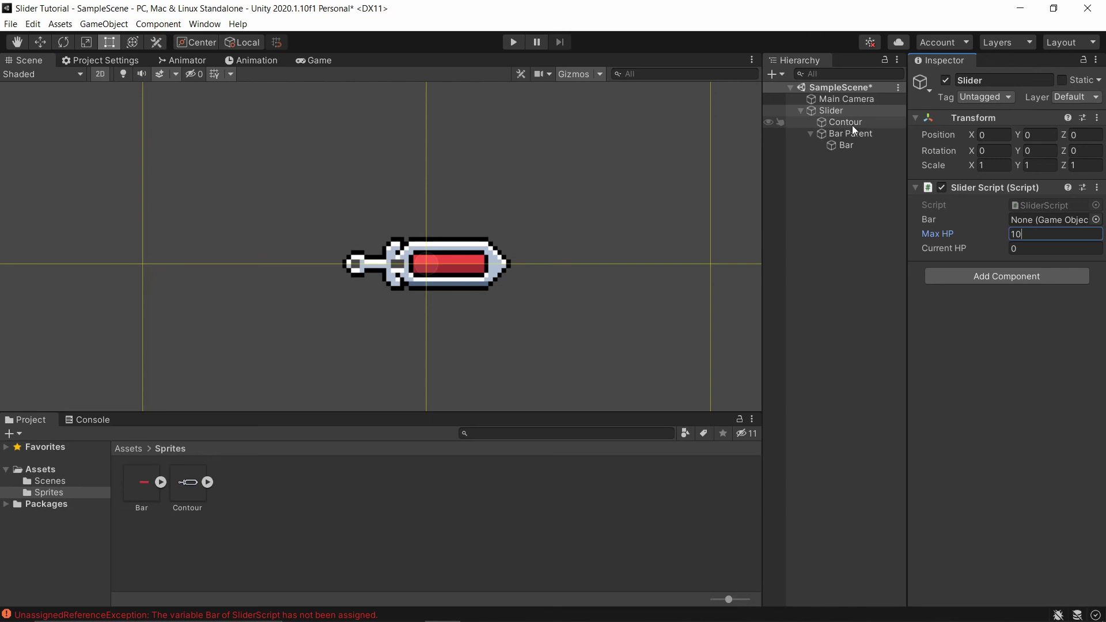
mouse_move(850, 133)
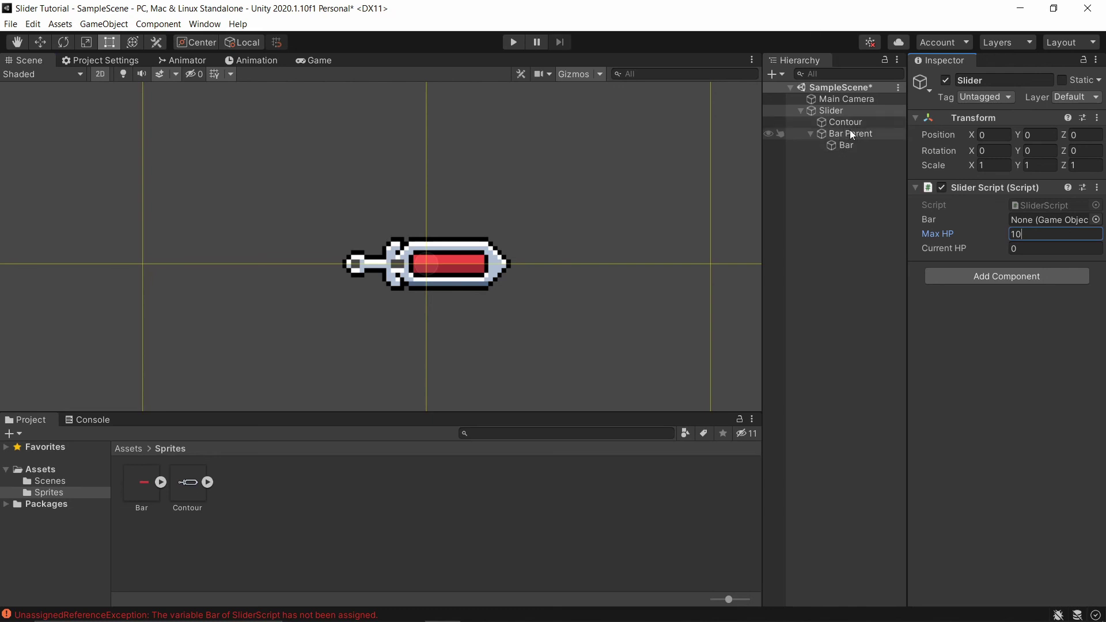
click(842, 133)
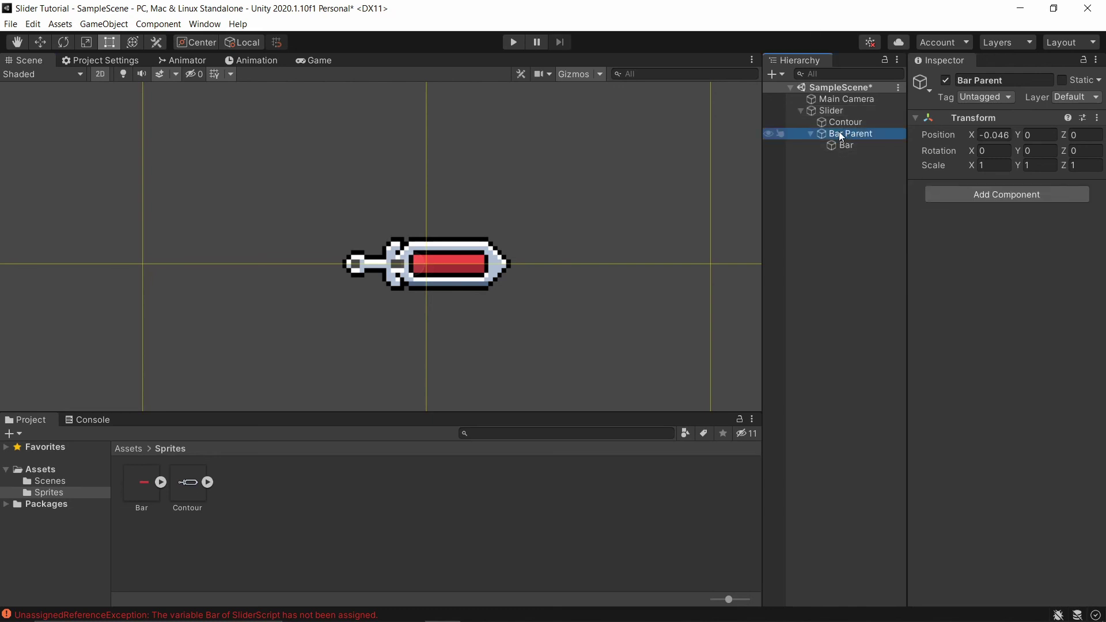
click(831, 109)
drag(846, 133, 1026, 221)
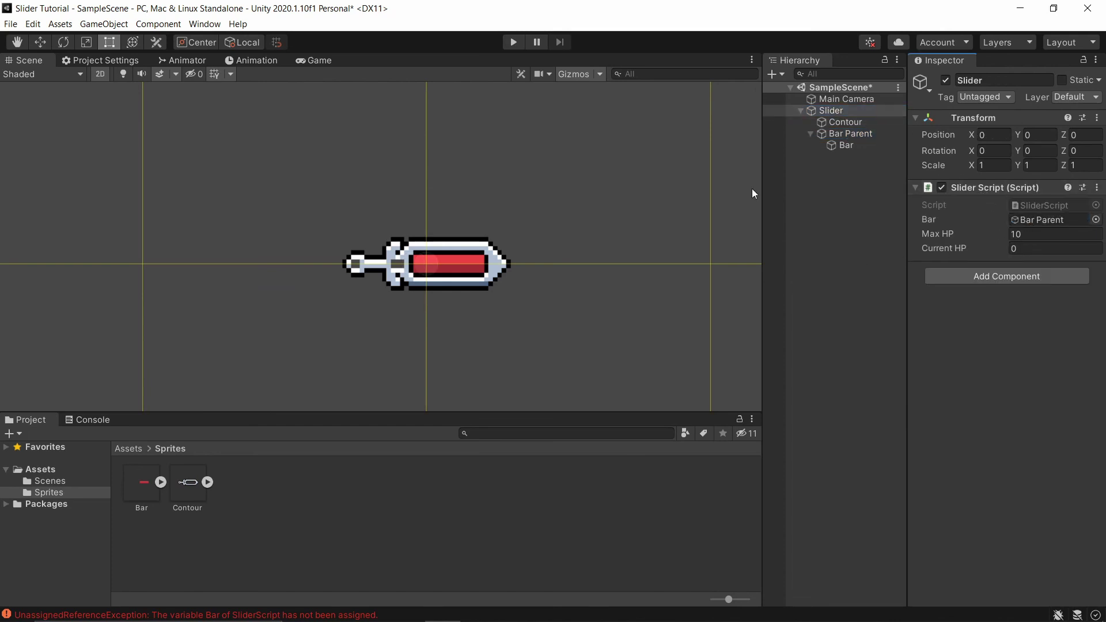
key(ctrl+s)
Play-test to watch the red bar drain to empty, then stop and nudge the Scene view.
click(512, 42)
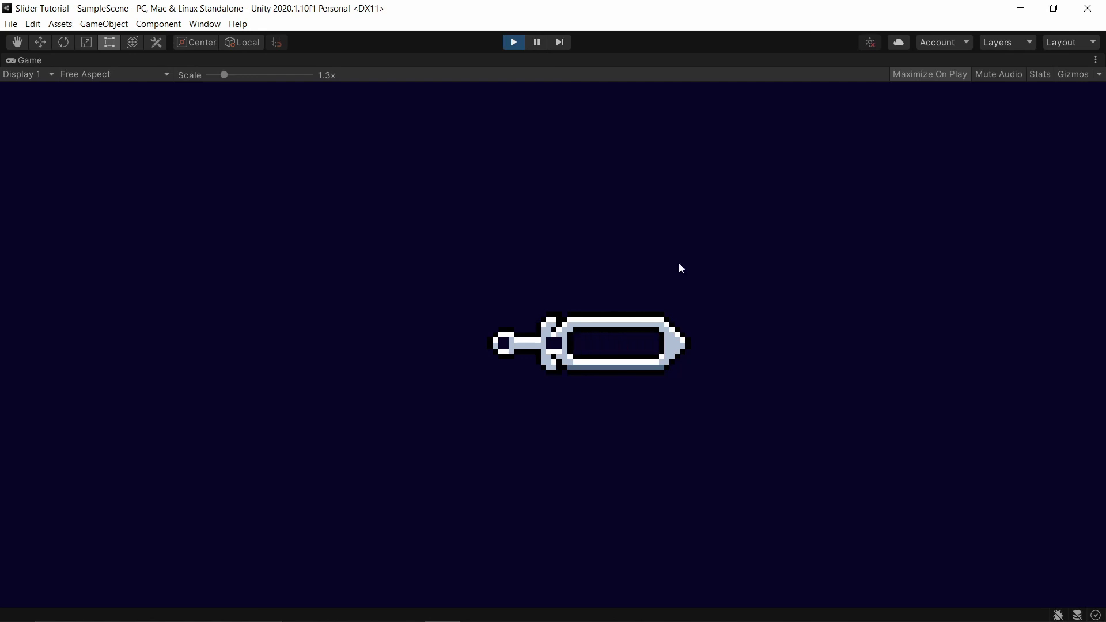
click(517, 42)
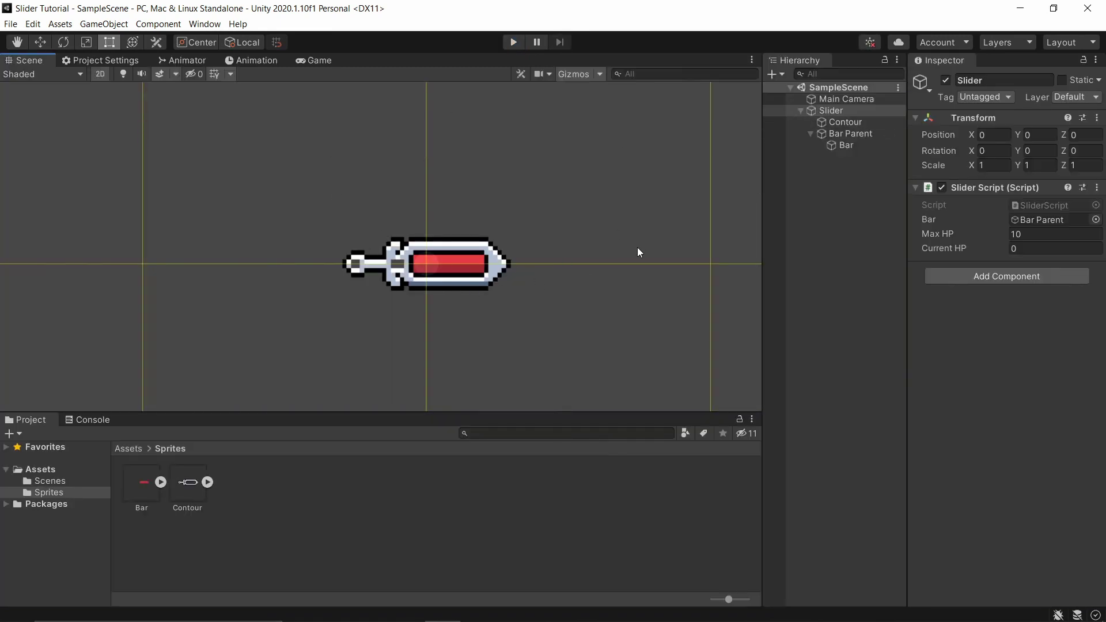
middle_drag(463, 239, 495, 252)
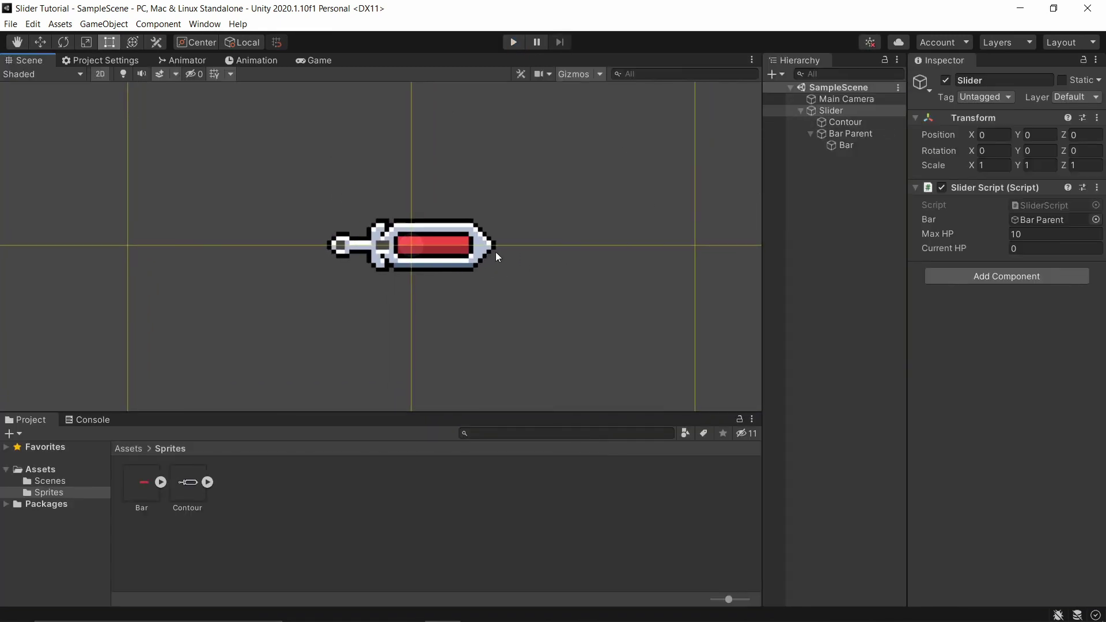